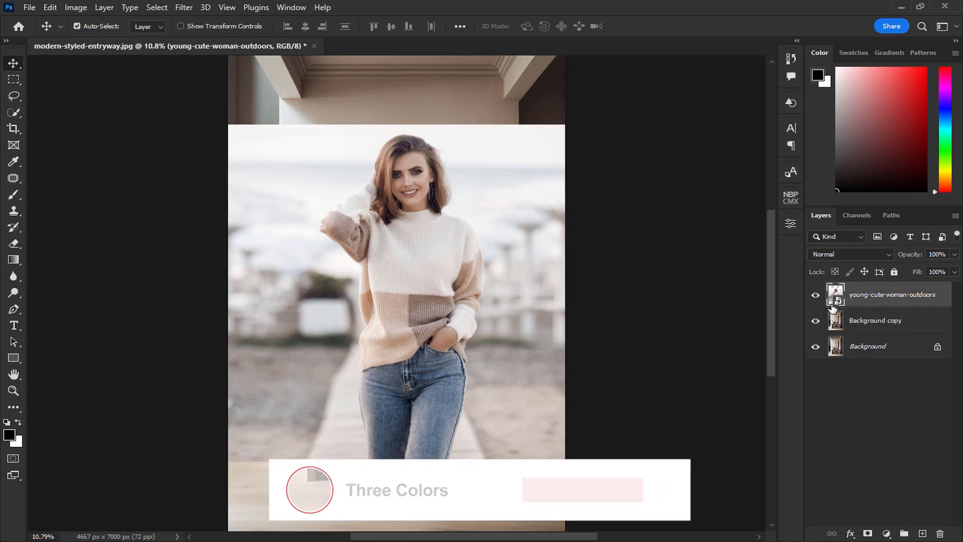
Step: Hide the Background copy and Background layers so only the woman's photo stays visible
click(816, 347)
click(815, 346)
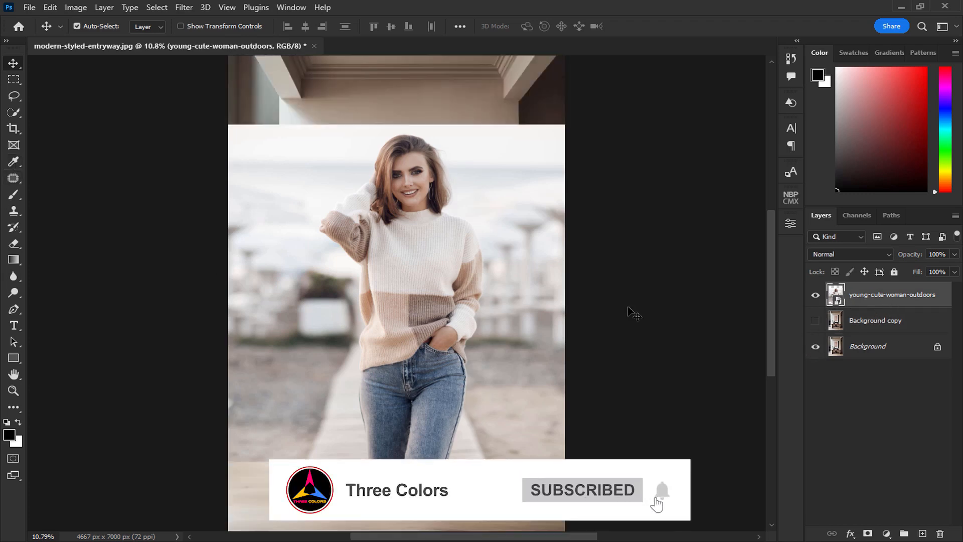
click(815, 346)
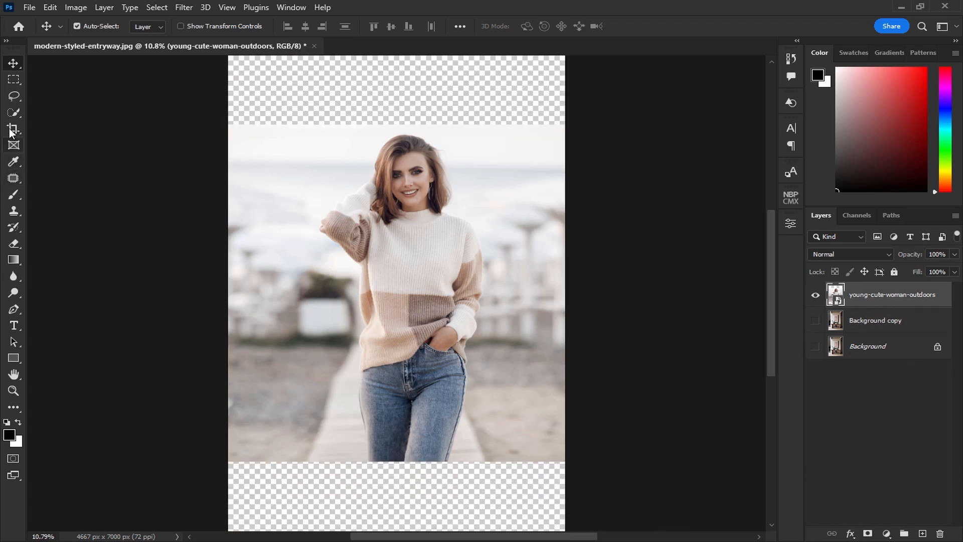
Step: Select the woman with Select Subject and contract the selection by 2 pixels
click(14, 112)
click(380, 26)
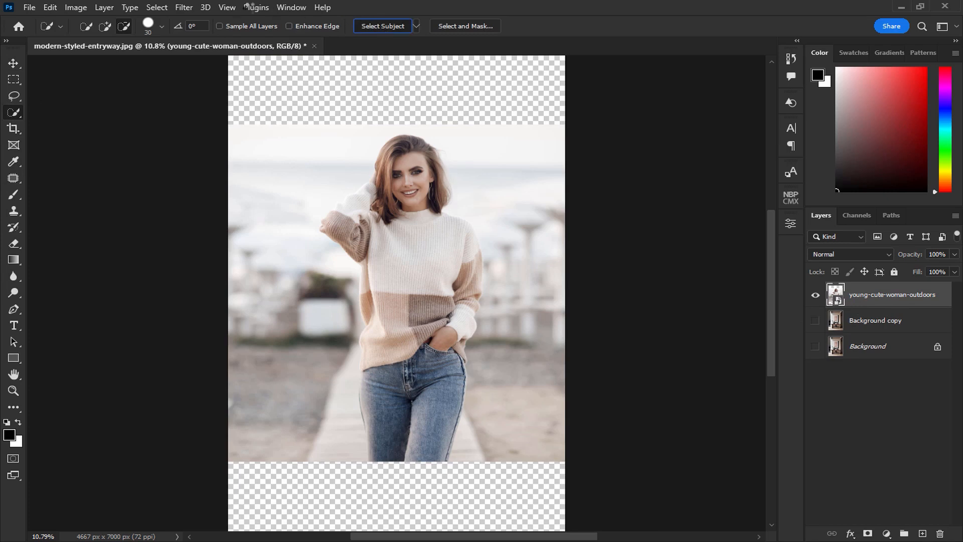
click(157, 7)
mouse_move(201, 197)
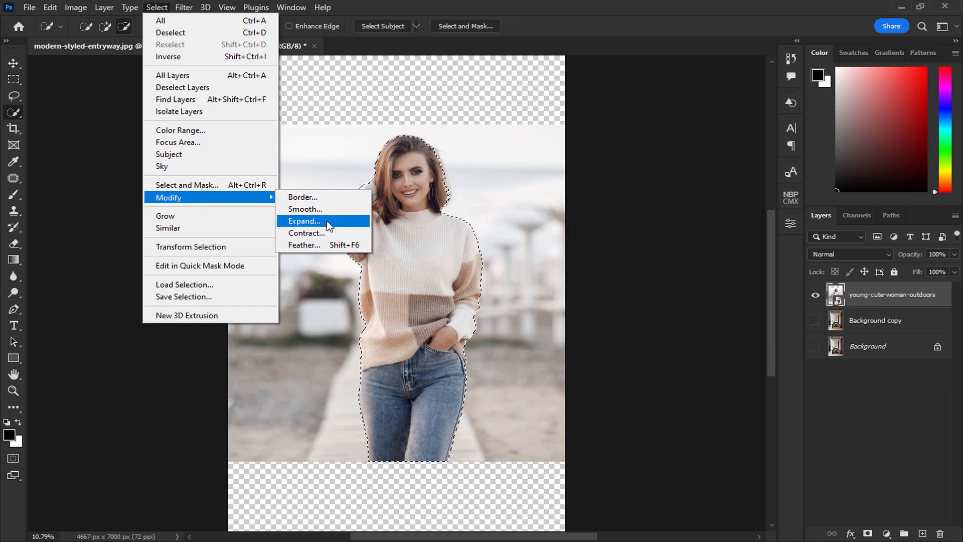
click(329, 233)
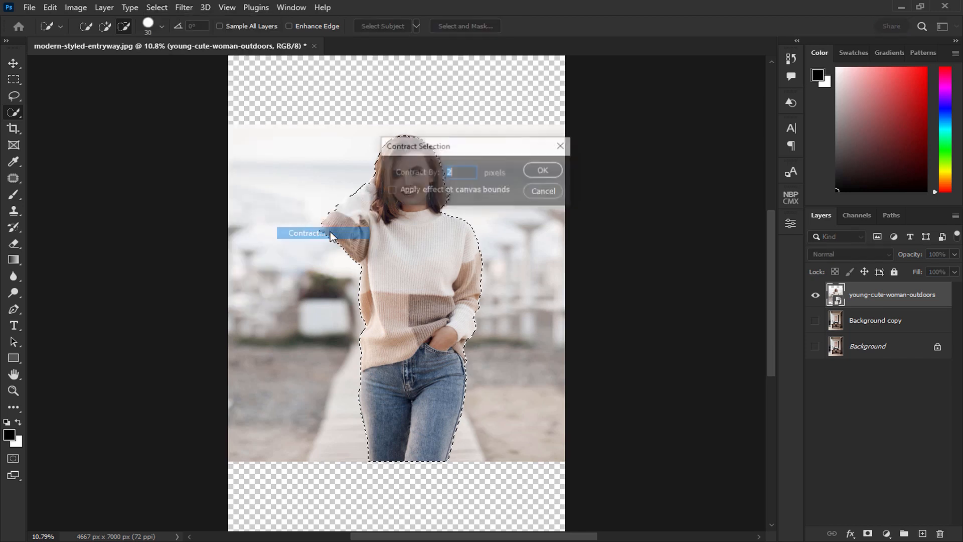
click(553, 170)
Step: Add a layer mask to the young-cute-woman-outdoors layer from the contracted selection
scroll(320, 204, up, 1)
scroll(320, 204, up, 8)
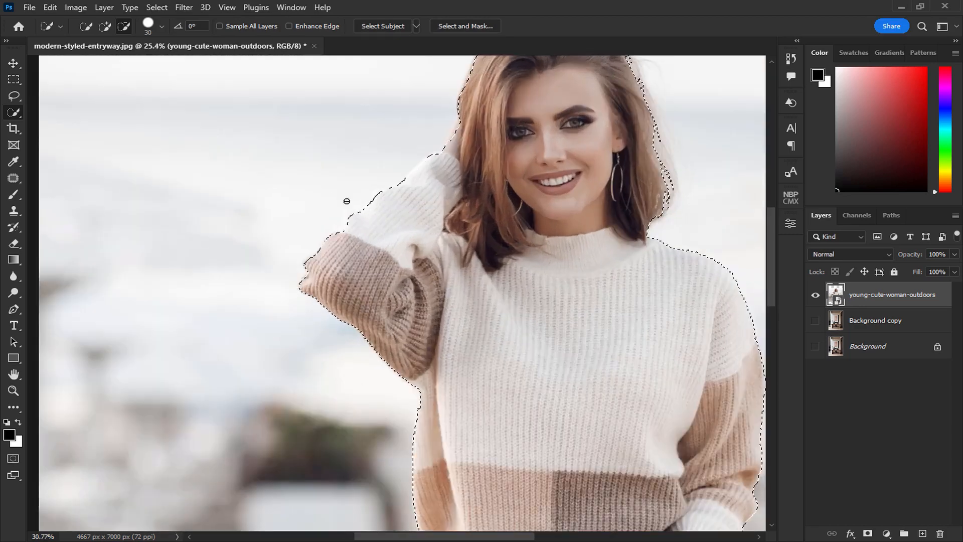
scroll(358, 226, down, 7)
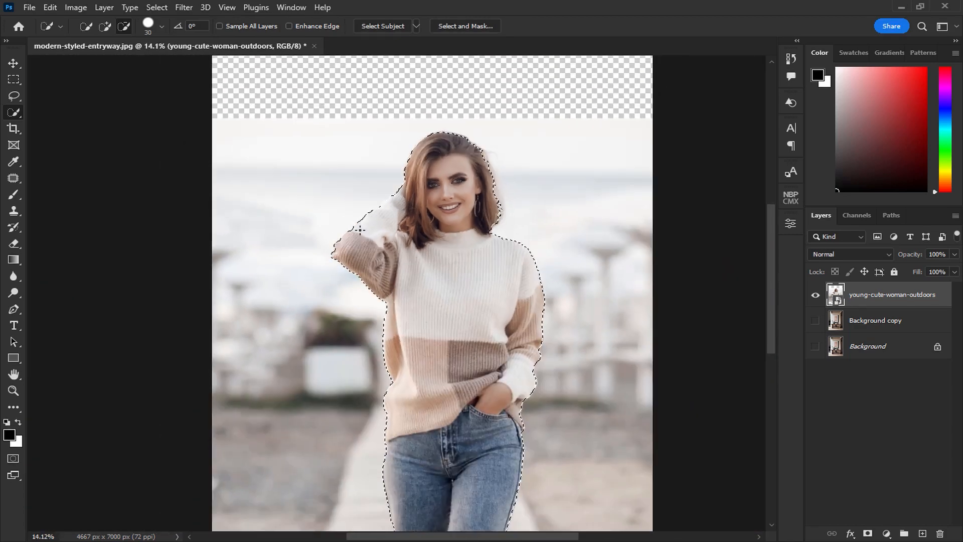
click(867, 534)
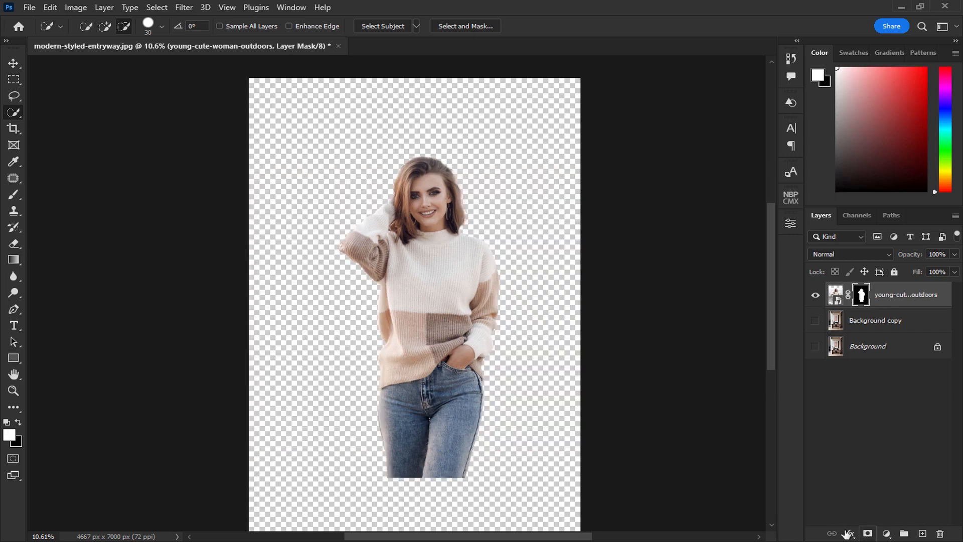
Step: Show the Background copy layer again and check the cut-out edges around the woman's hair
click(13, 63)
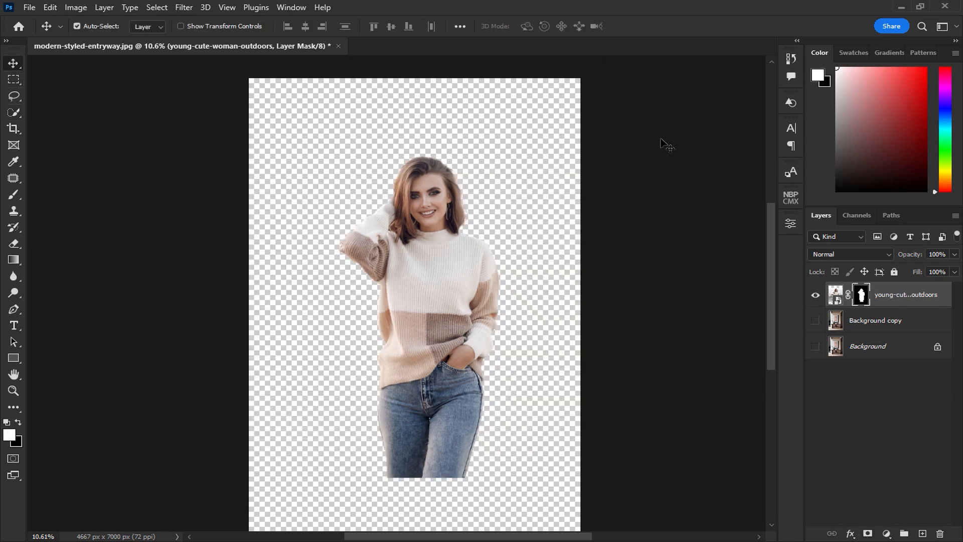
click(816, 320)
scroll(446, 201, up, 3)
scroll(446, 201, up, 4)
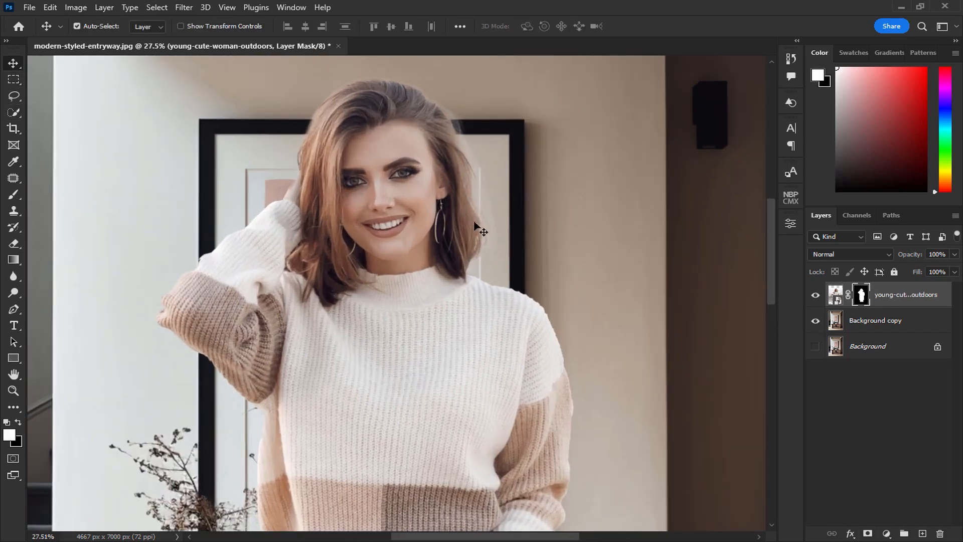
drag(498, 243, 487, 293)
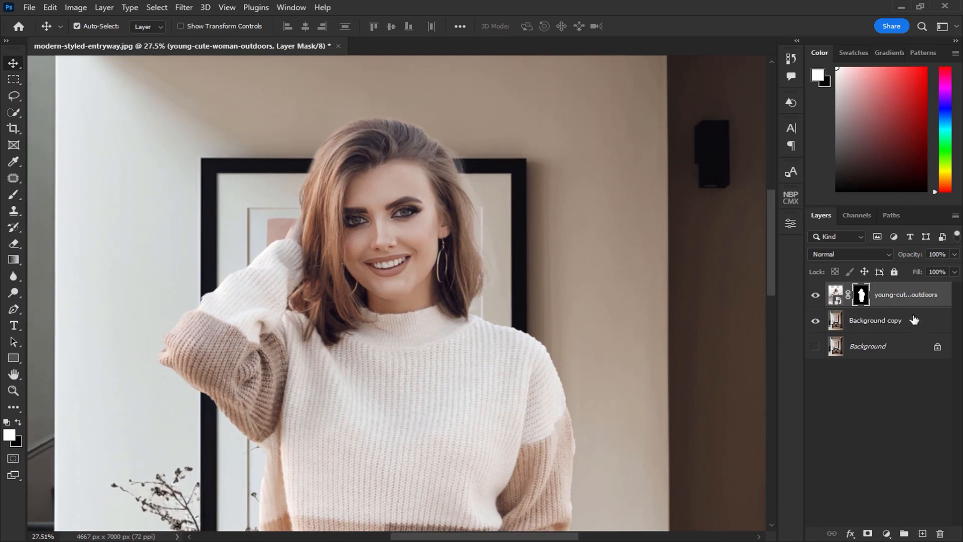
Step: Set up a soft round brush in Vivid Light mode with 10% opacity and 50% flow
click(13, 195)
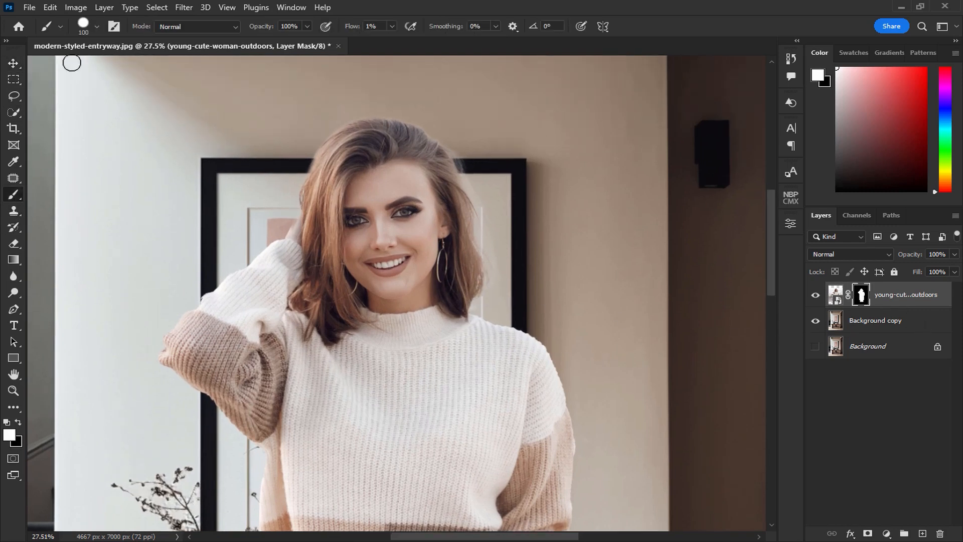
click(97, 27)
click(92, 173)
click(395, 2)
click(290, 26)
text(2)
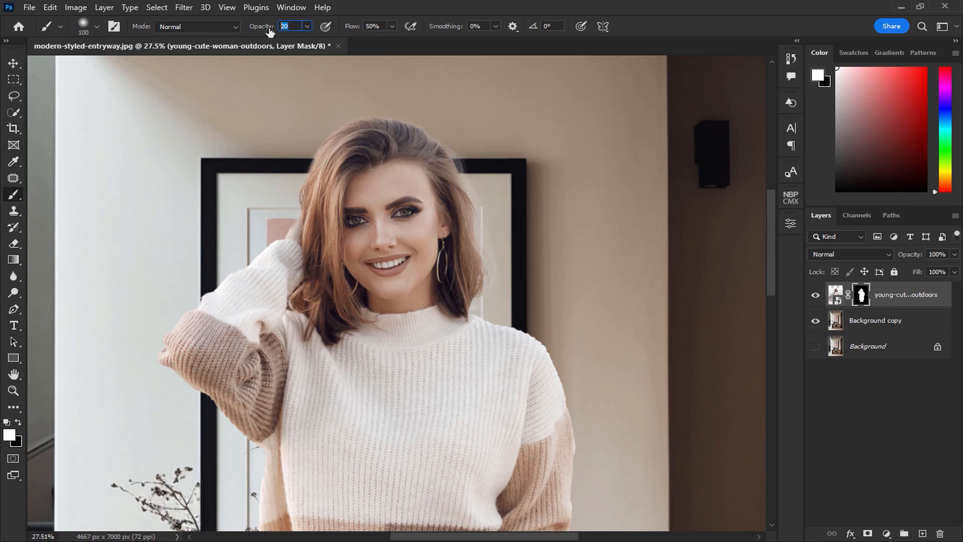
click(239, 28)
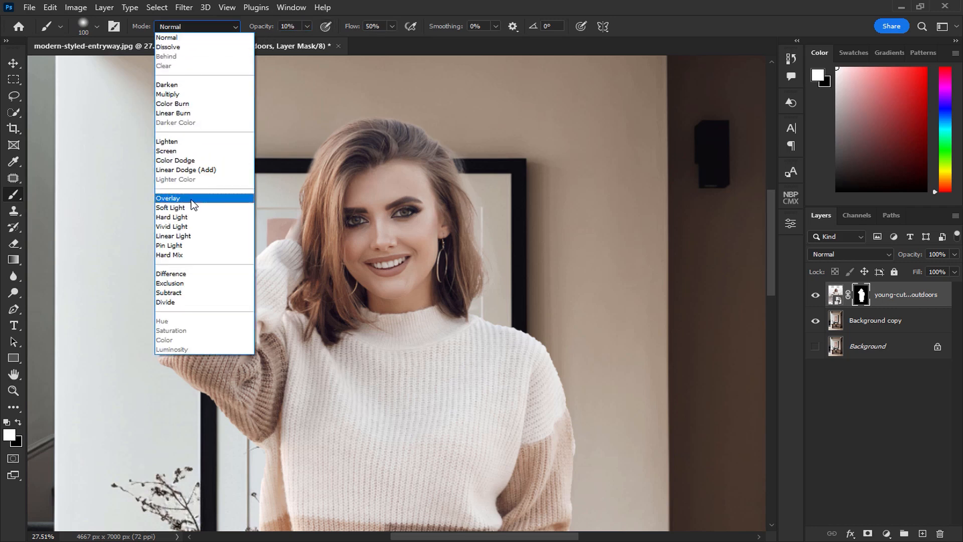
click(185, 224)
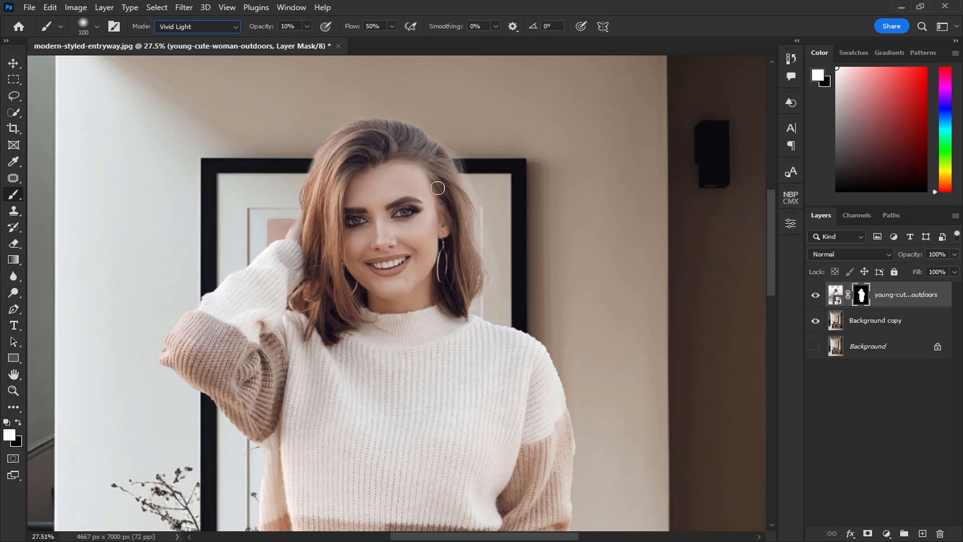
Step: Clean up the layer mask along the hair beside the woman's earring, switching the brush to black at 100% opacity
click(13, 63)
click(14, 194)
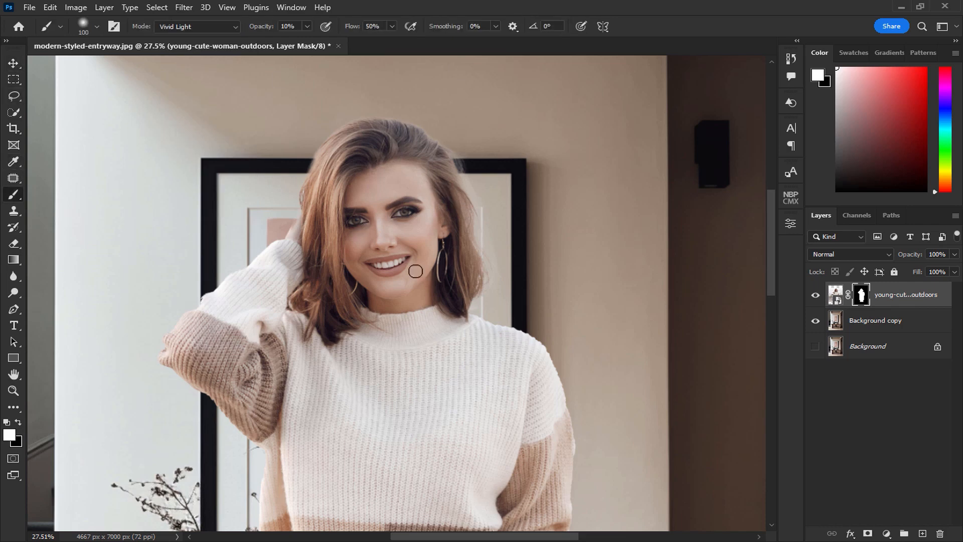
scroll(469, 262, up, 5)
drag(471, 225, 476, 300)
key(x)
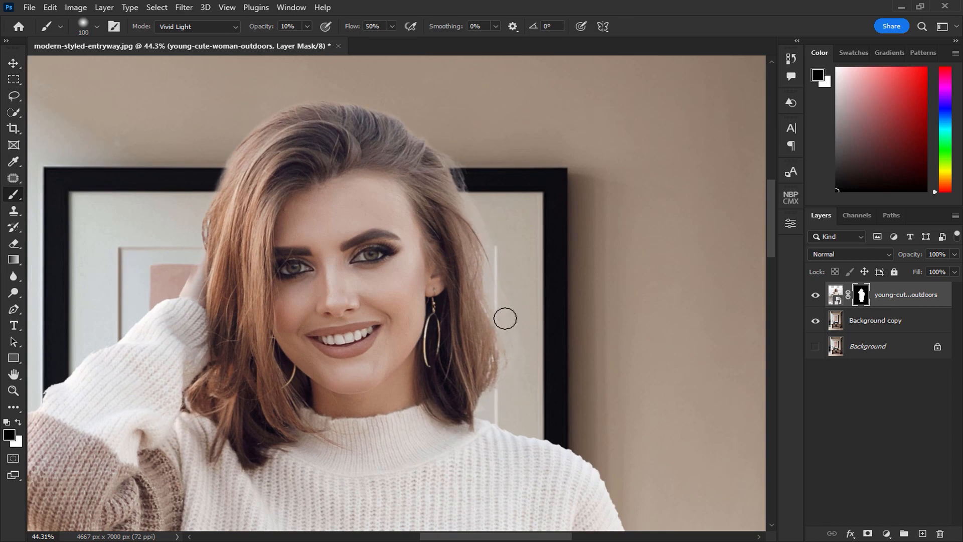
click(307, 26)
drag(307, 40, 369, 39)
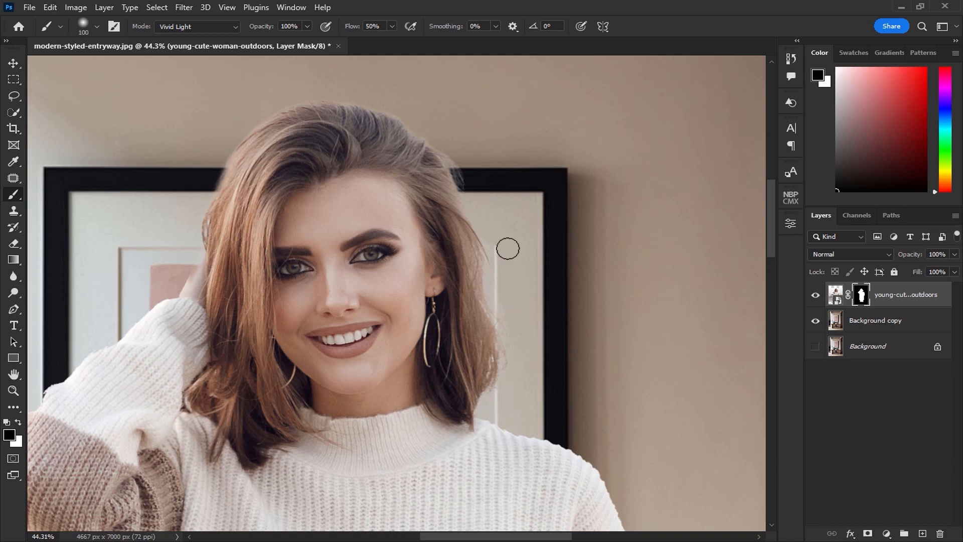
click(20, 60)
scroll(479, 376, down, 3)
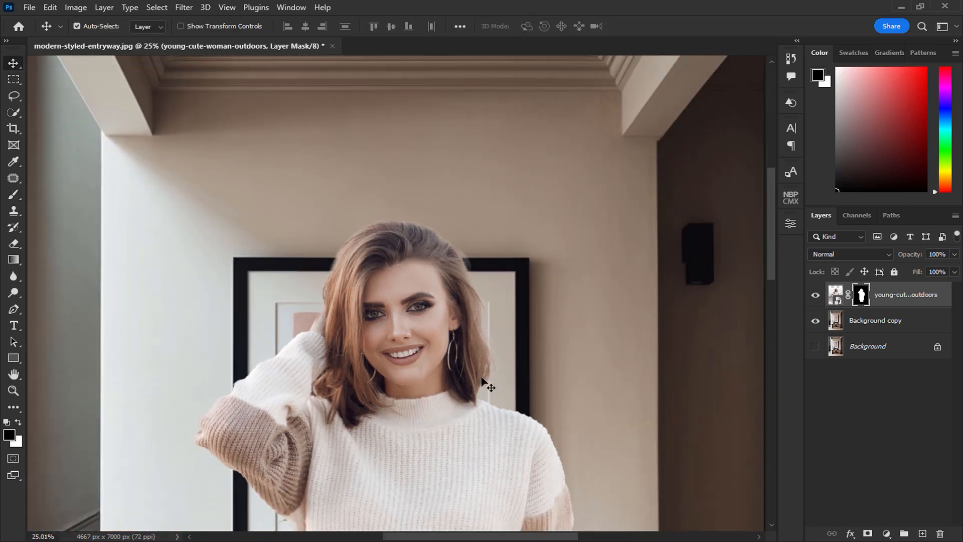
scroll(481, 376, down, 3)
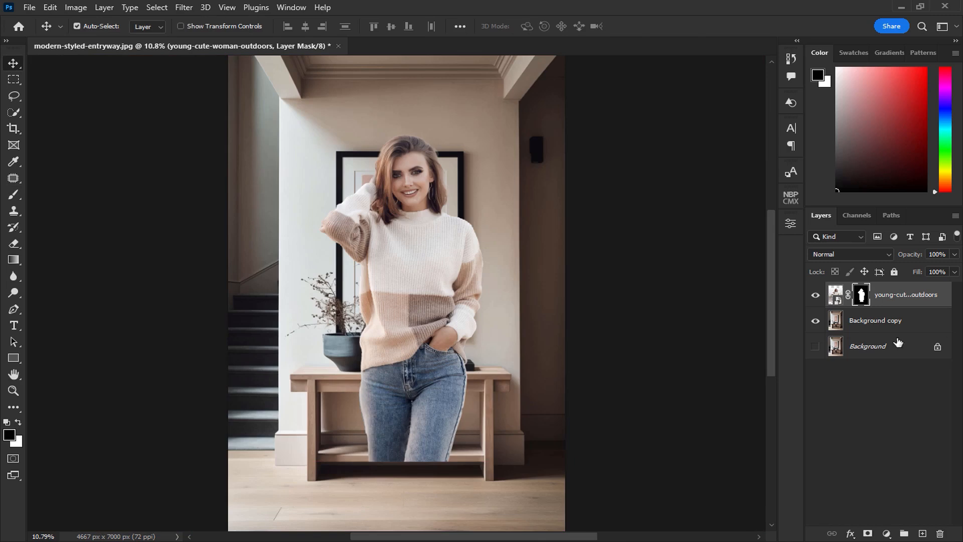
Step: Move the masked woman layer straight down by about 469 px, keeping it horizontally centered
click(908, 293)
scroll(427, 366, down, 1)
drag(416, 301, 408, 329)
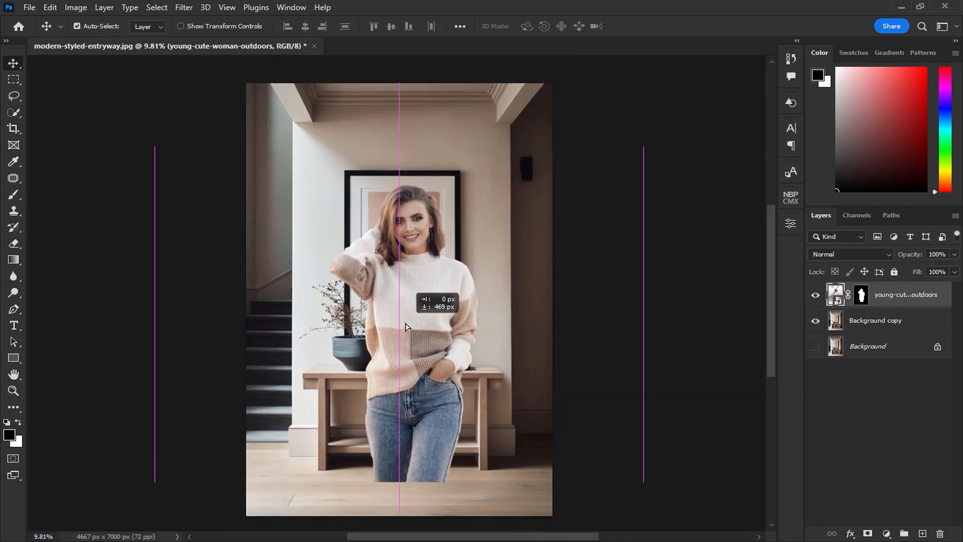
Step: Crop the canvas from its lower edge to 4667 x 6144 px, cutting off the floor and the end of the woman's legs
click(859, 324)
click(14, 130)
drag(404, 522, 406, 493)
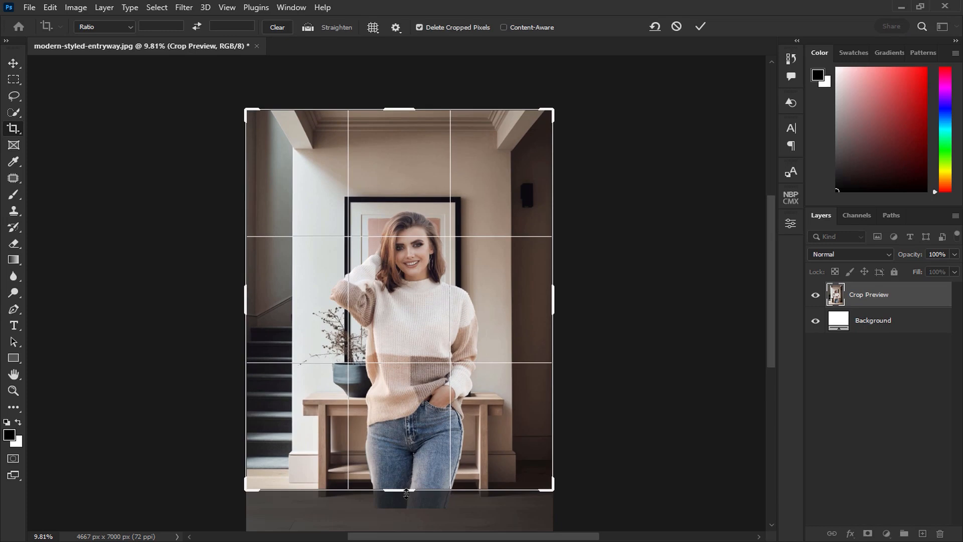
key(Return)
scroll(406, 493, up, 2)
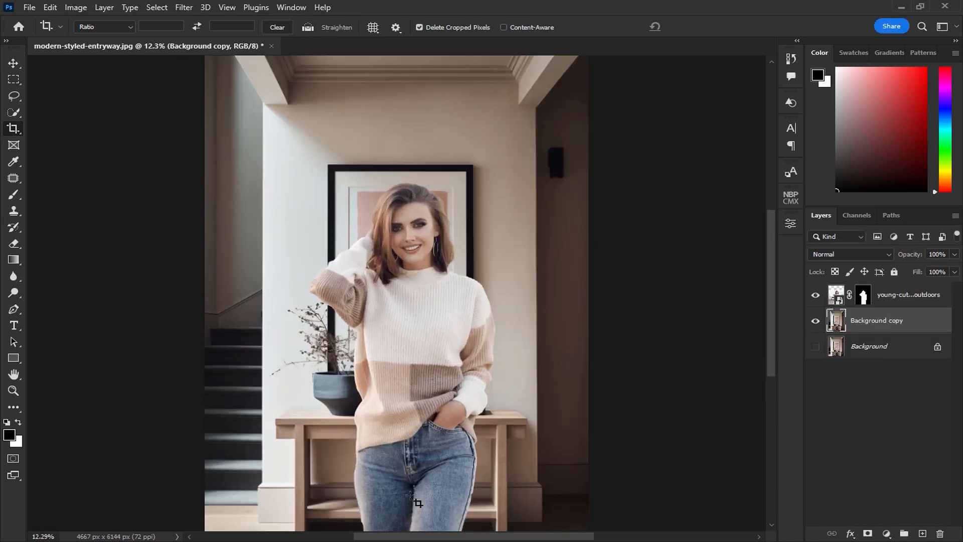
Step: Scale the woman layer to 96.47% and move it down about 54 px to meet the canvas's lower edge
click(14, 63)
click(929, 301)
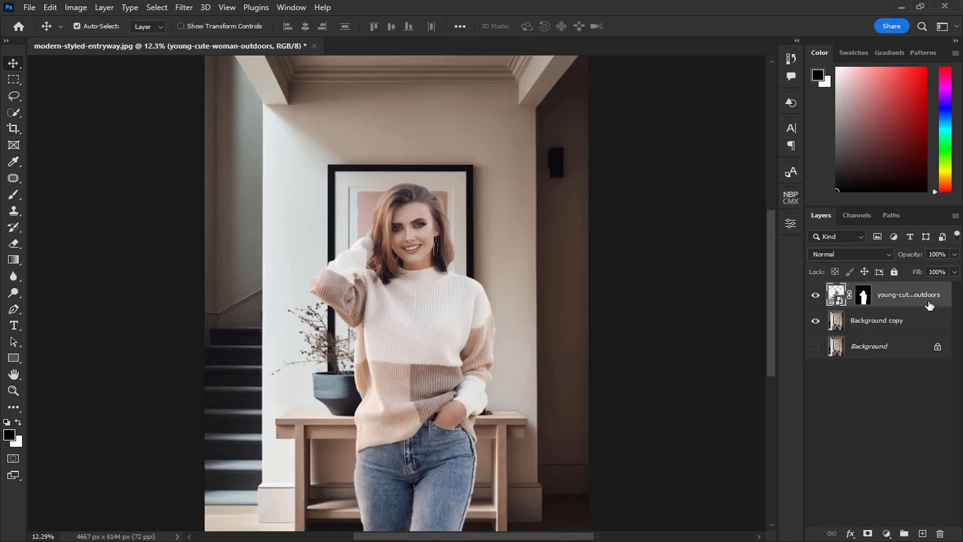
key(ctrl+t)
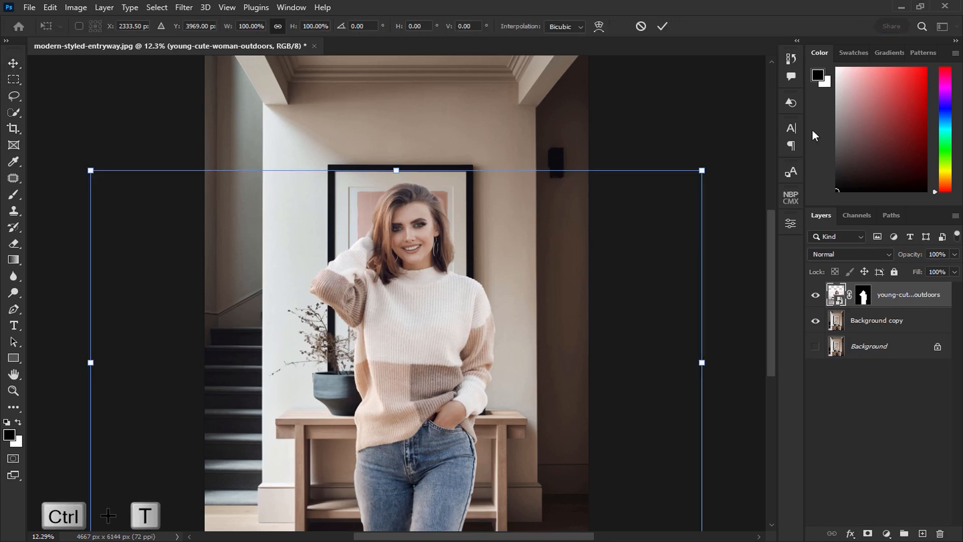
drag(702, 170, 691, 176)
scroll(552, 233, down, 1)
drag(462, 370, 458, 372)
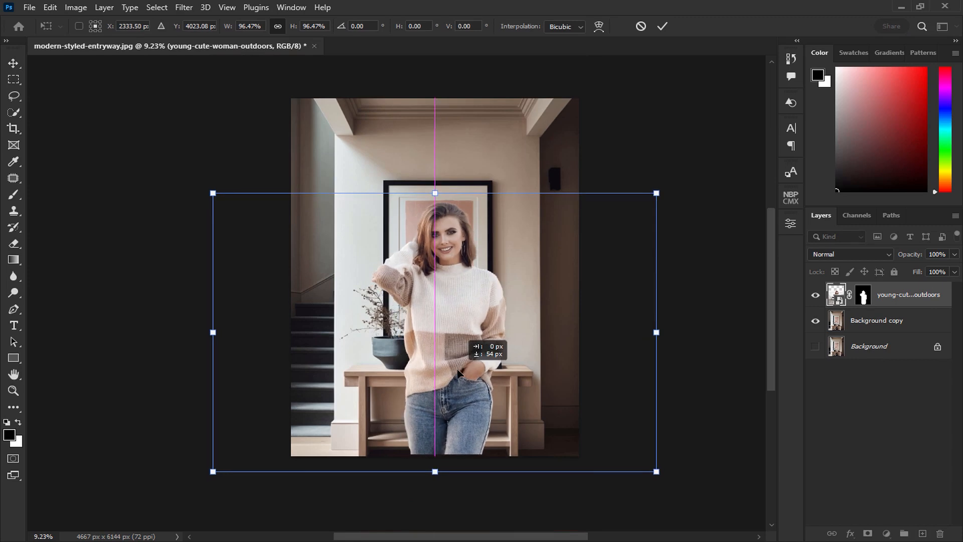
key(Return)
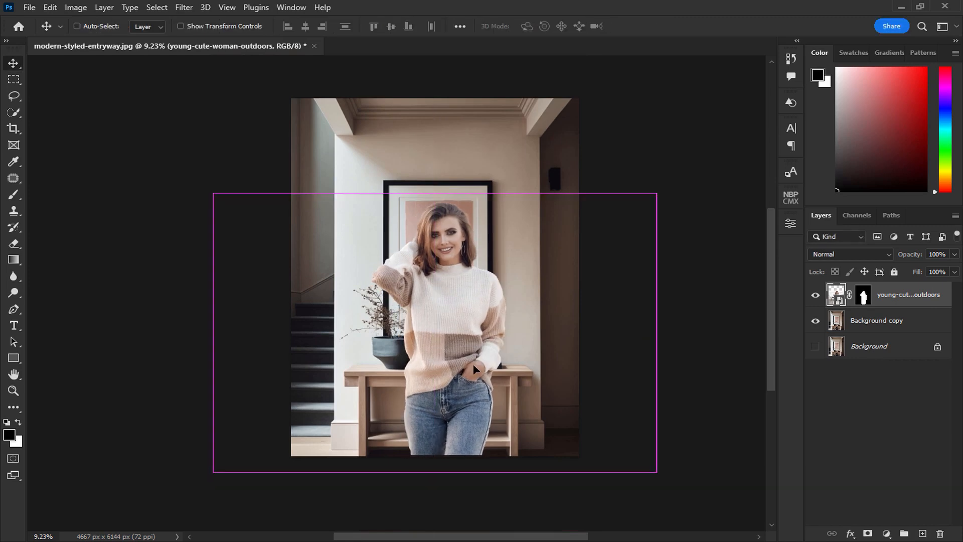
scroll(474, 370, up, 1)
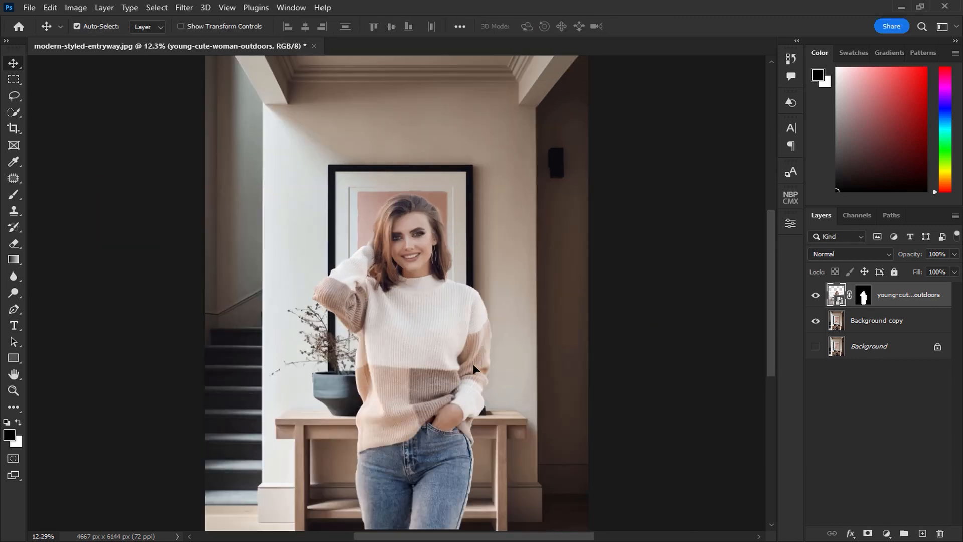
Step: Hide the woman layer and analyze the Background copy's colors with NBP ColourmapX in Document mode using 5 samples
click(877, 320)
click(815, 294)
click(791, 198)
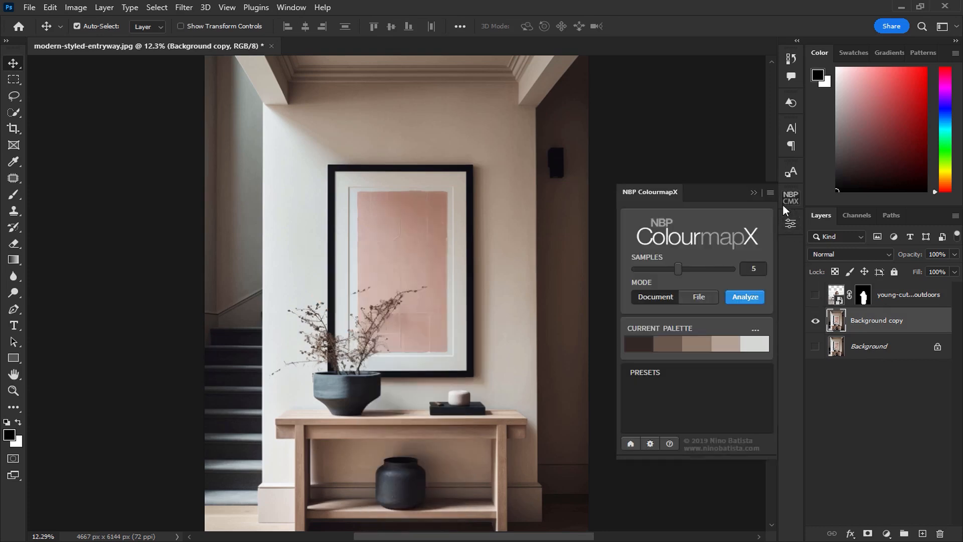
click(738, 300)
Step: Apply the analyzed ColourmapX palette as a gradient map adjustment layer above the woman layer
click(863, 300)
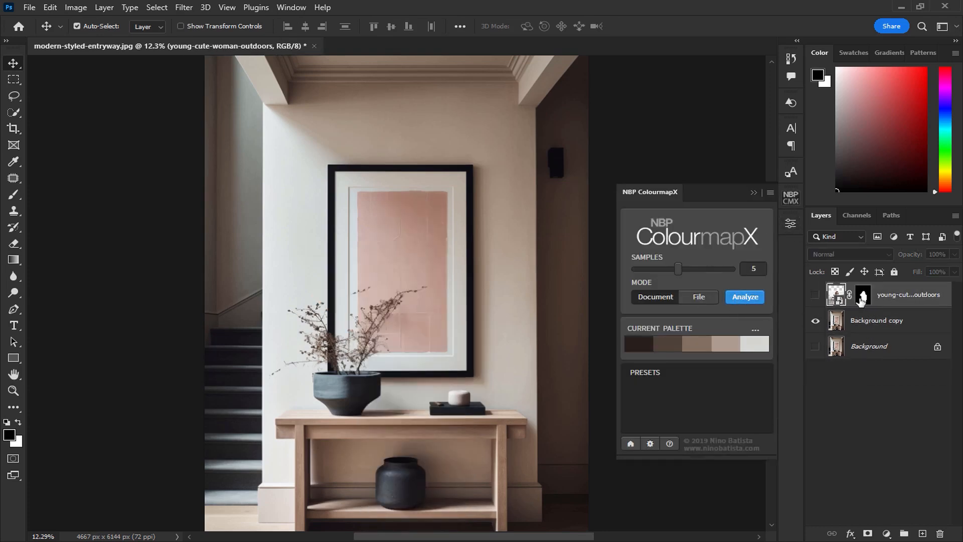
click(756, 330)
click(693, 344)
click(754, 193)
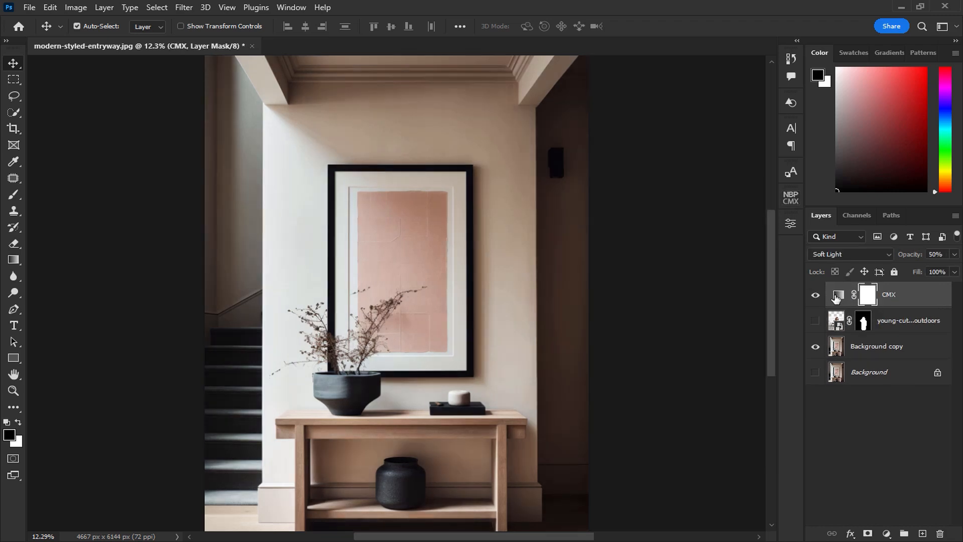
Step: Open the CMX gradient map's gradient and examine the colors of its stops at 0%, 25% and 50%
double_click(837, 298)
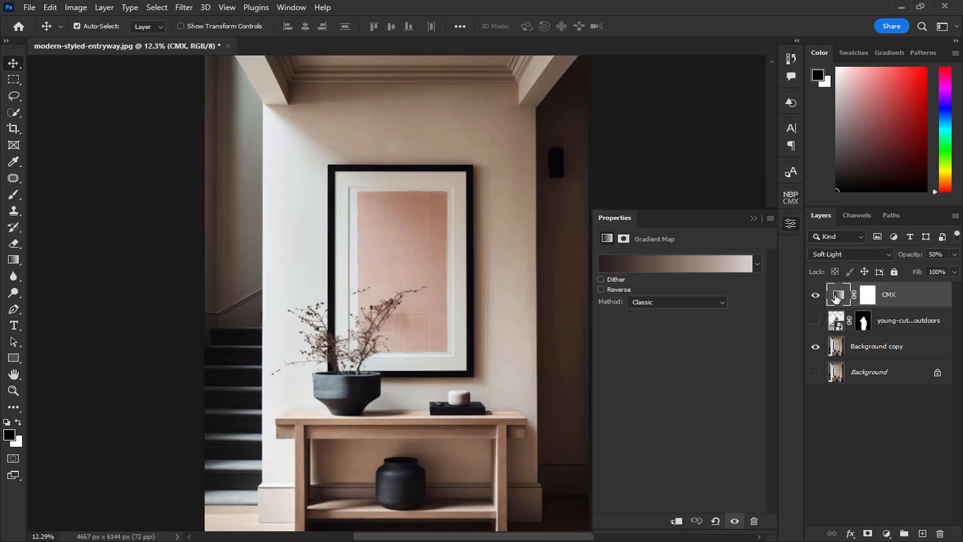
click(672, 263)
click(628, 290)
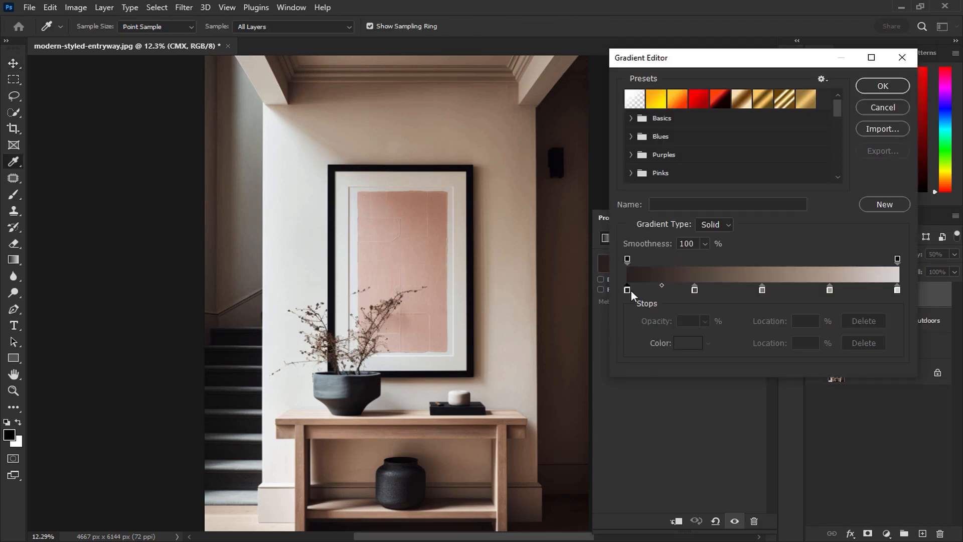
click(685, 344)
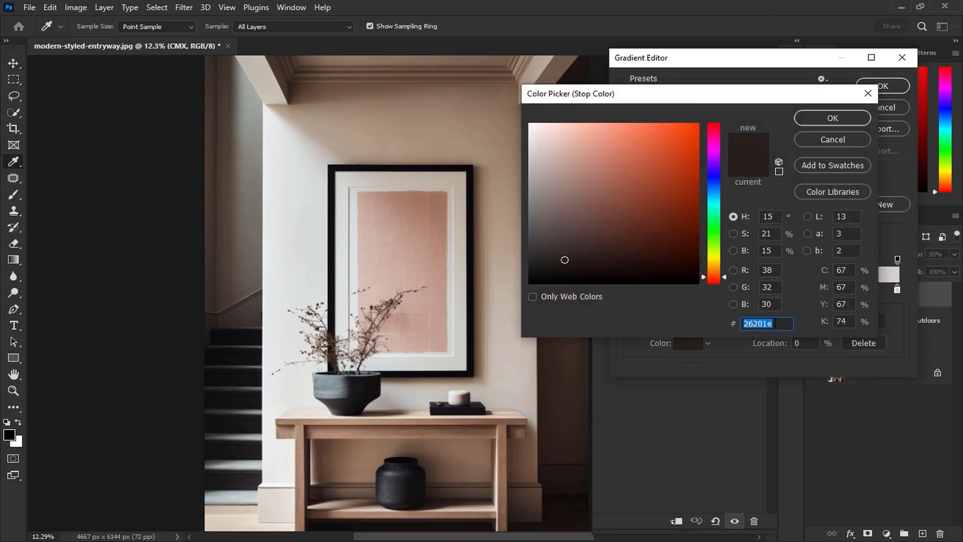
click(852, 122)
click(694, 289)
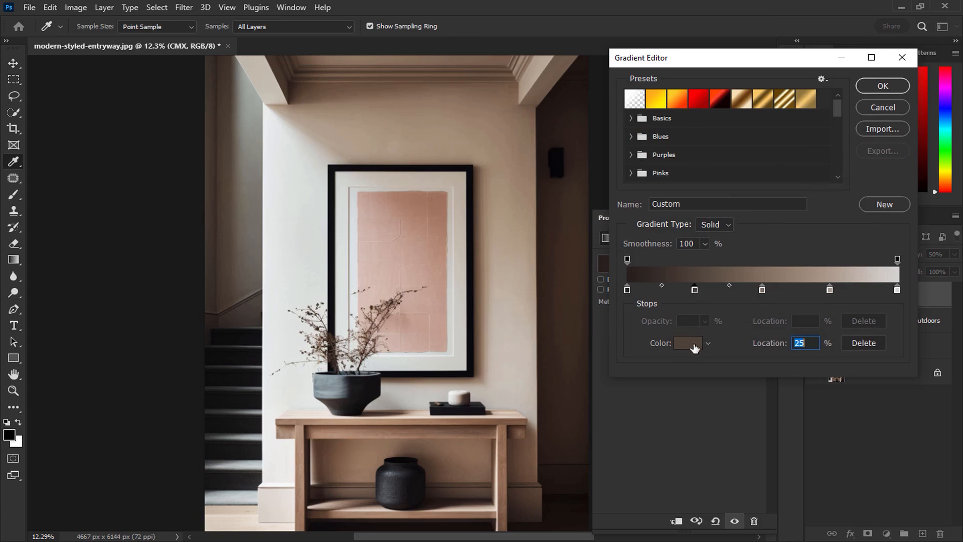
click(695, 344)
click(833, 118)
click(761, 291)
double_click(760, 290)
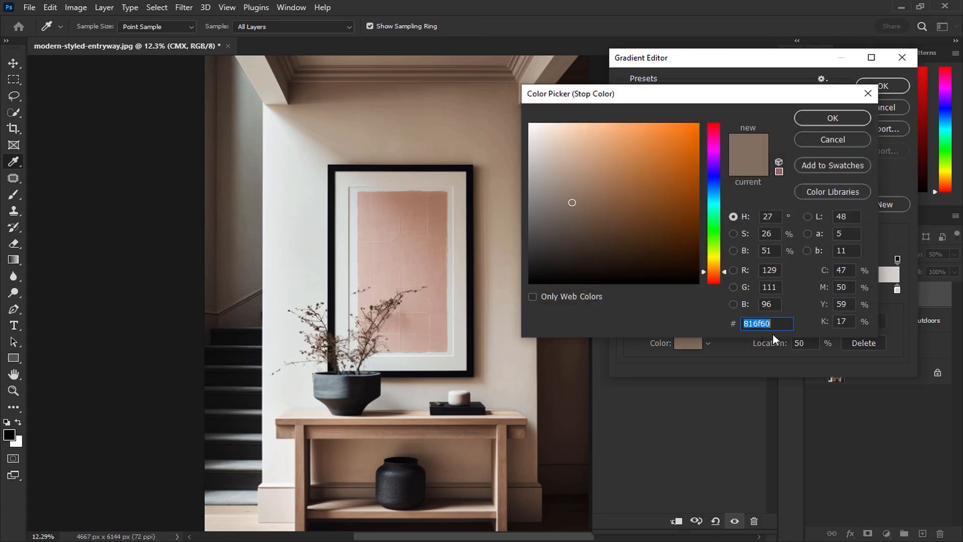
click(857, 117)
Step: Examine the colors of the gradient's stops at 75% and 100%, then close the gradient editing
click(830, 290)
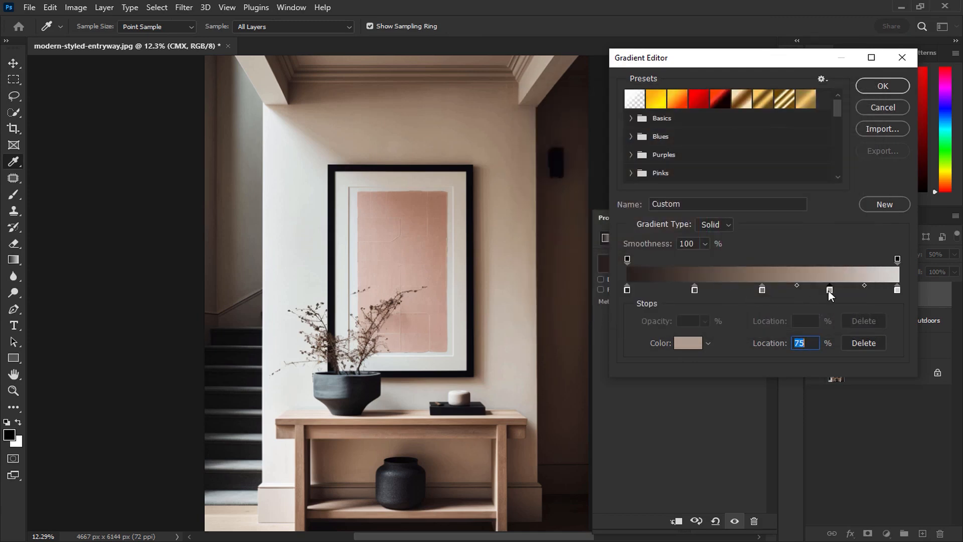
click(691, 345)
click(834, 116)
click(897, 289)
click(689, 344)
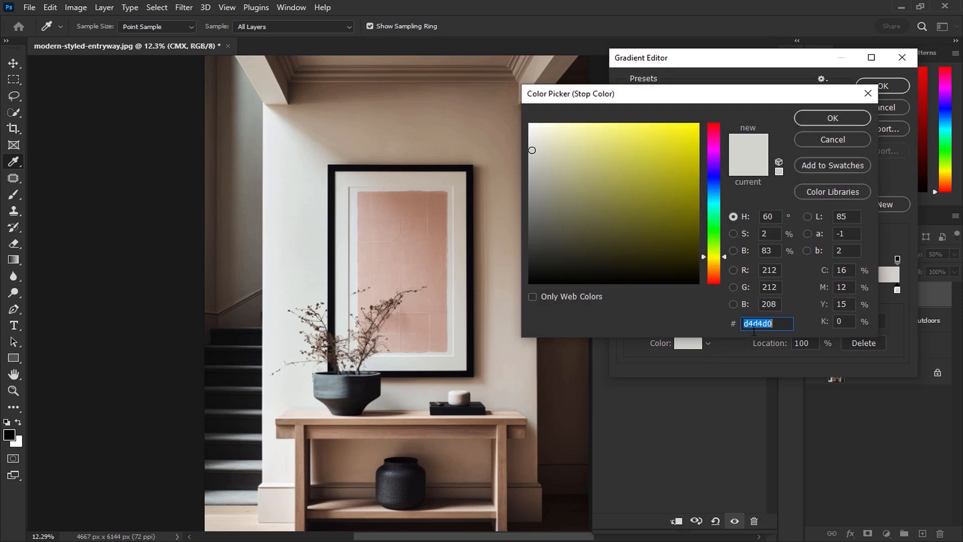
click(849, 117)
click(884, 87)
Step: Show the woman layer and clip the CMX gradient map to it
click(753, 219)
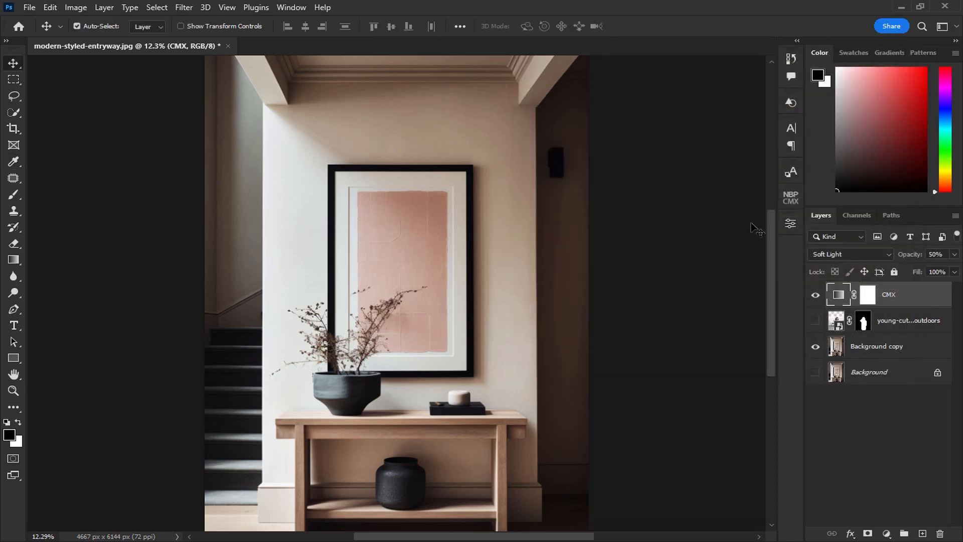
click(816, 324)
alt+click(888, 312)
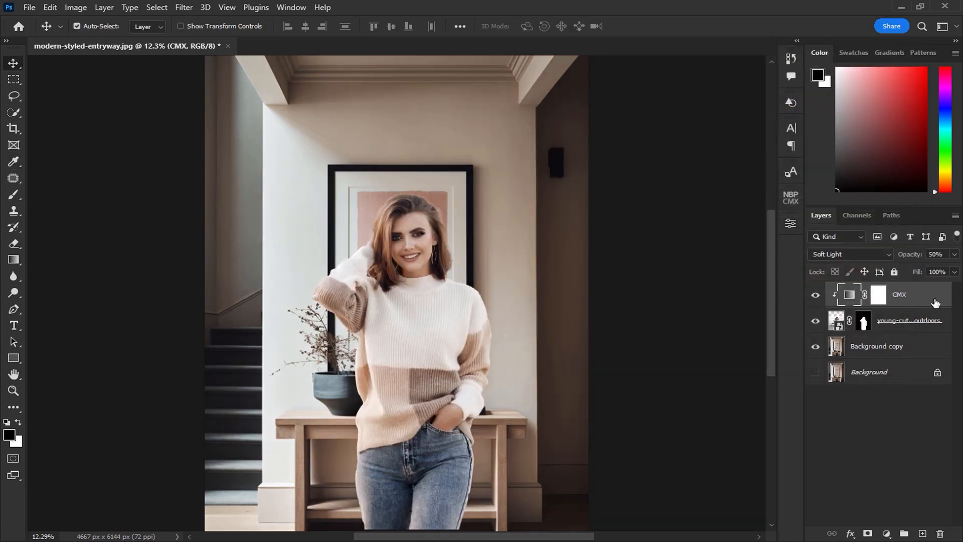
Step: Add a solid color fill layer in gray #808080 (50% brightness) on top and set its blend mode to Color
click(887, 533)
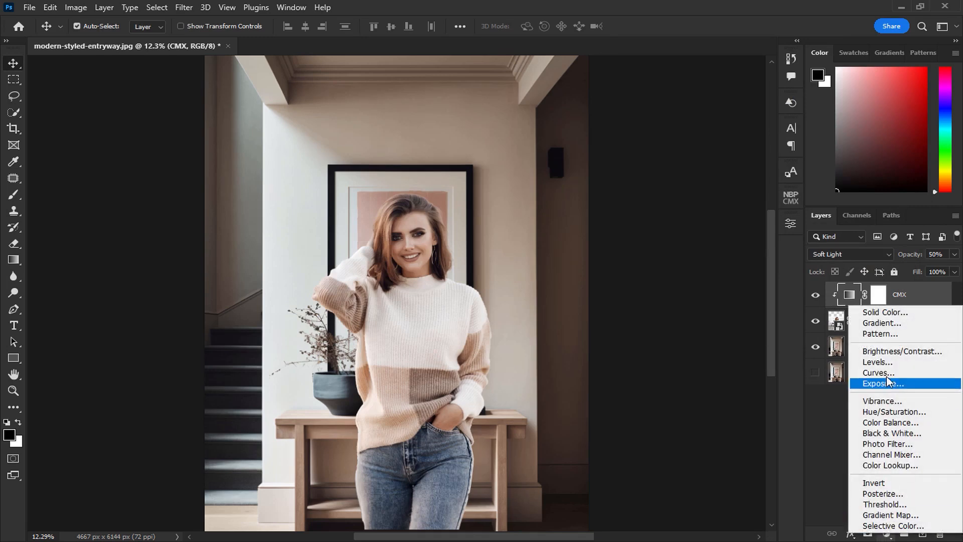
click(901, 313)
click(769, 249)
text(50)
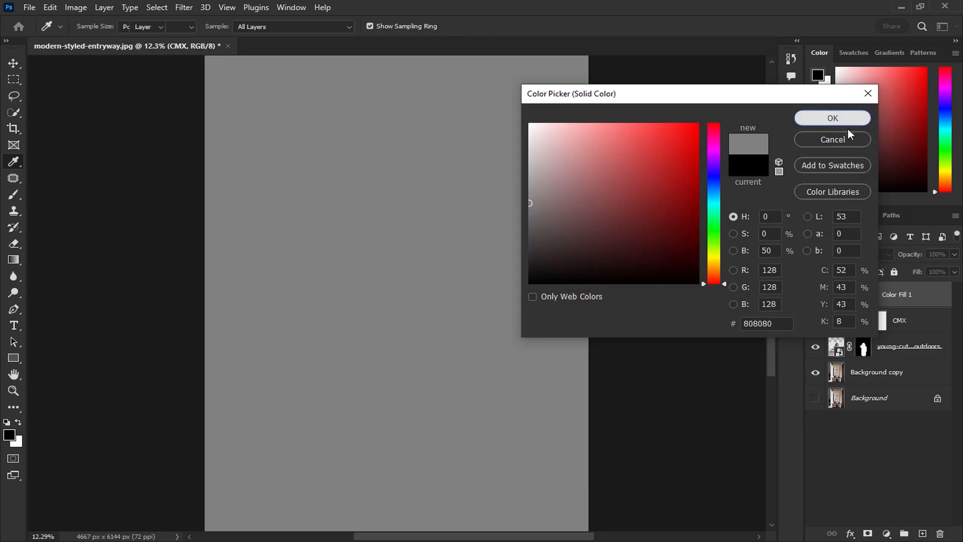
click(845, 120)
click(843, 254)
click(822, 522)
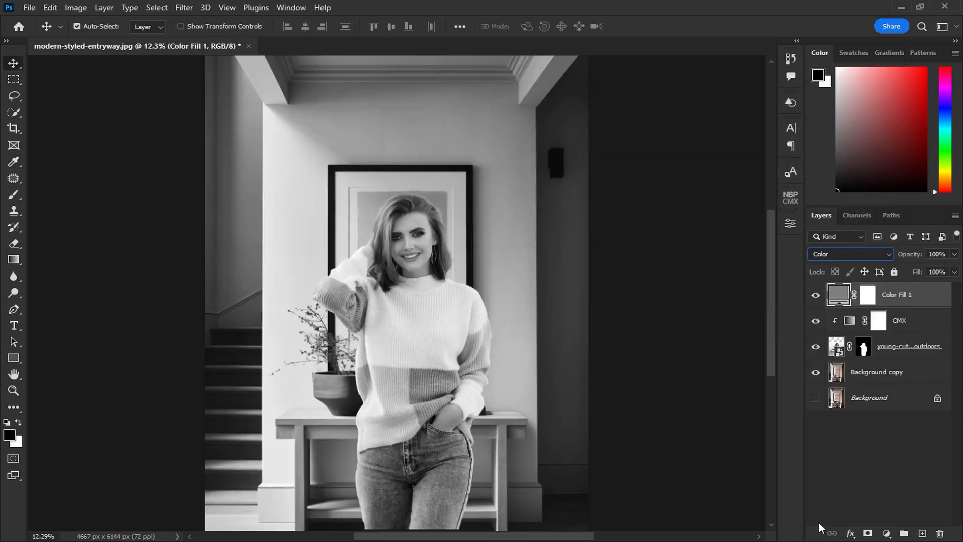
Step: Add a clipped Curves adjustment directly above the woman layer and darken it with points at about 69 to 57 and 193 to 172
click(898, 351)
click(886, 533)
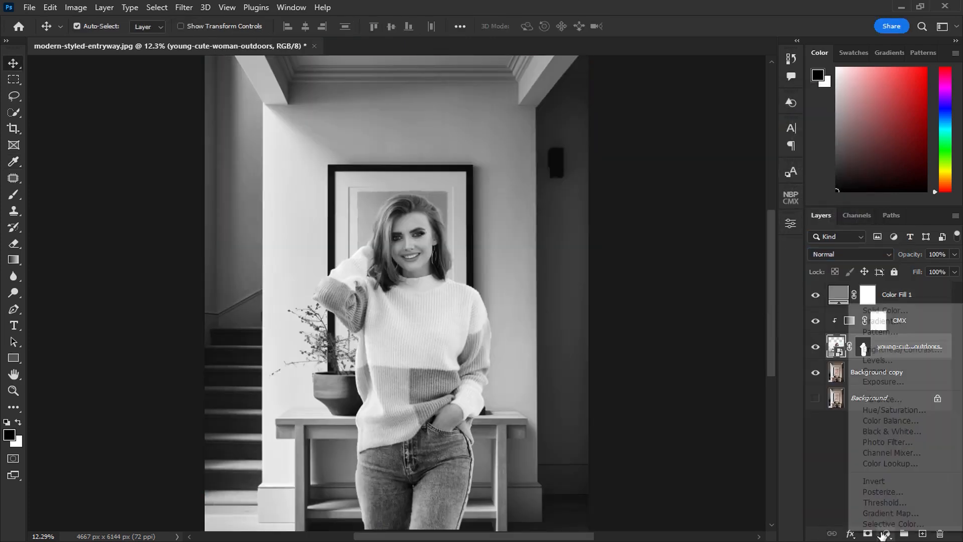
click(880, 372)
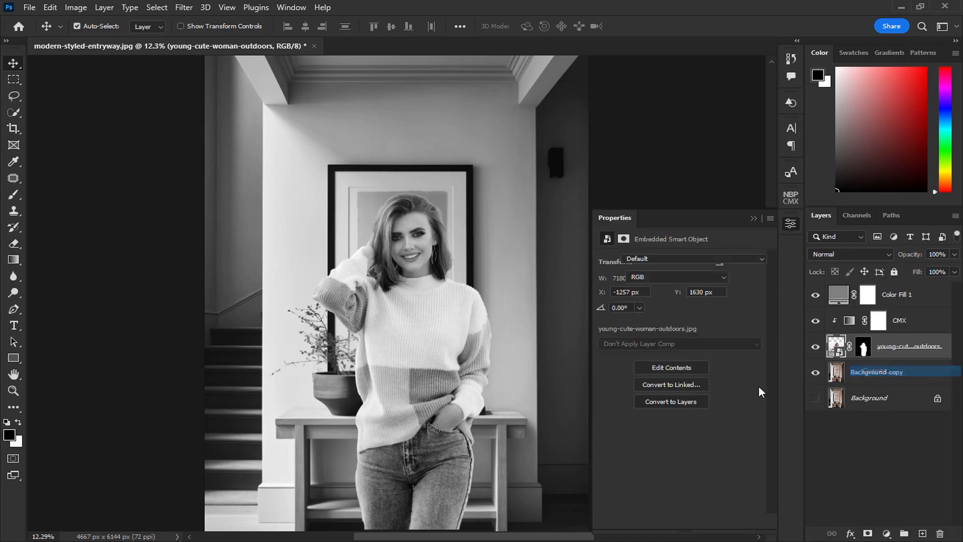
mouse_move(665, 377)
mouse_down()
mouse_move(666, 392)
mouse_move(664, 380)
mouse_up()
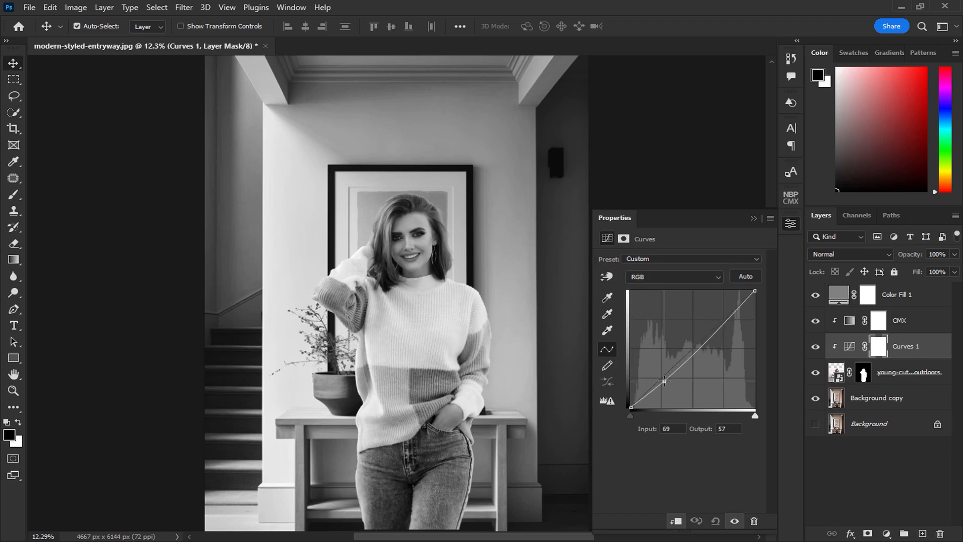
drag(716, 329, 726, 332)
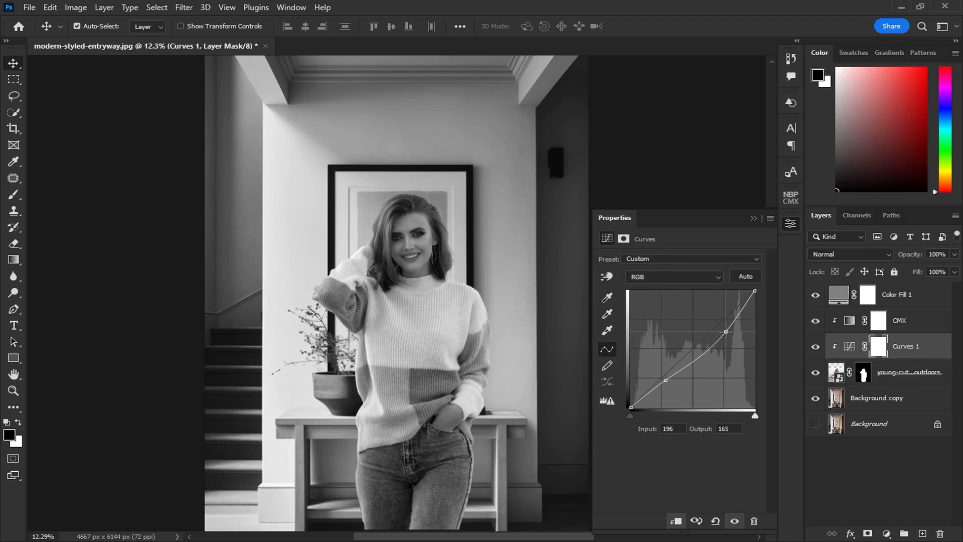
drag(726, 332, 725, 329)
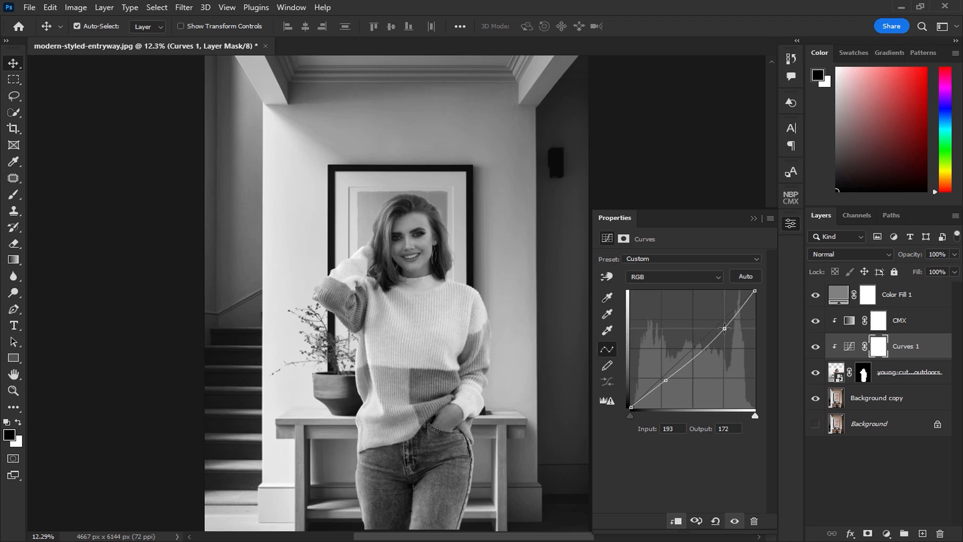
click(754, 217)
Step: Hide the gray Color Fill layer and set the Curves adjustment's opacity to 74%
click(816, 295)
scroll(469, 310, up, 1)
scroll(469, 321, down, 1)
click(852, 349)
click(955, 255)
mouse_move(954, 269)
mouse_down()
mouse_move(887, 269)
mouse_move(939, 273)
mouse_up()
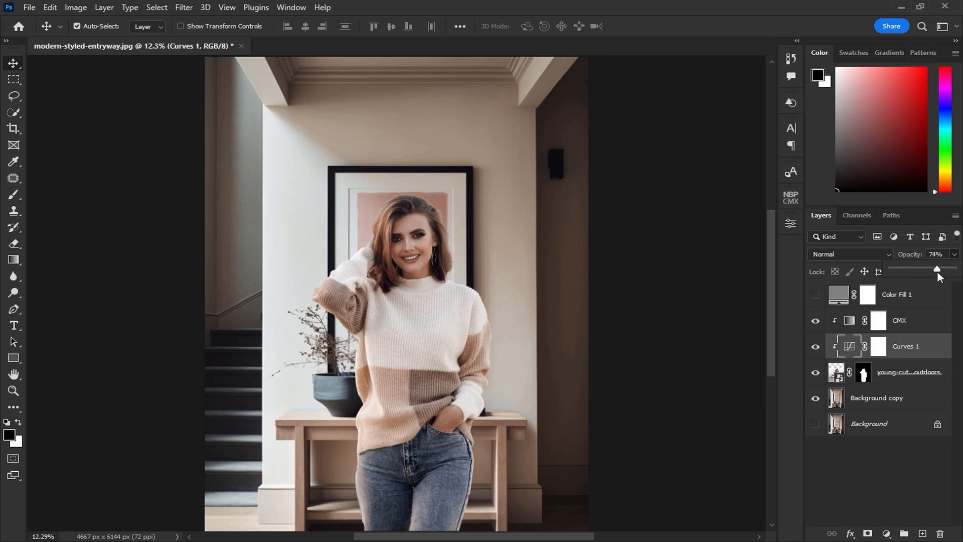
click(679, 121)
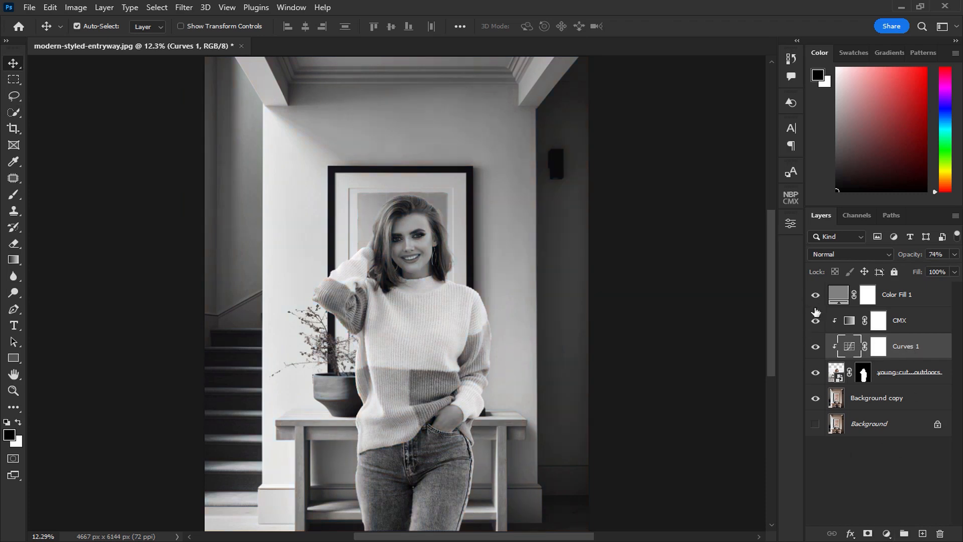
Step: Add a Selective Color adjustment clipped to the woman, between the Curves and CMX layers
click(887, 533)
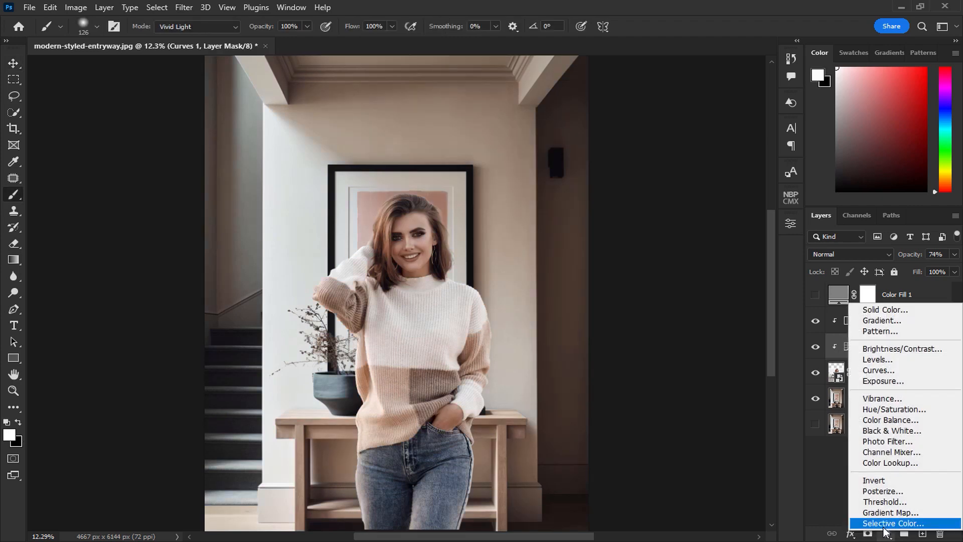
click(889, 521)
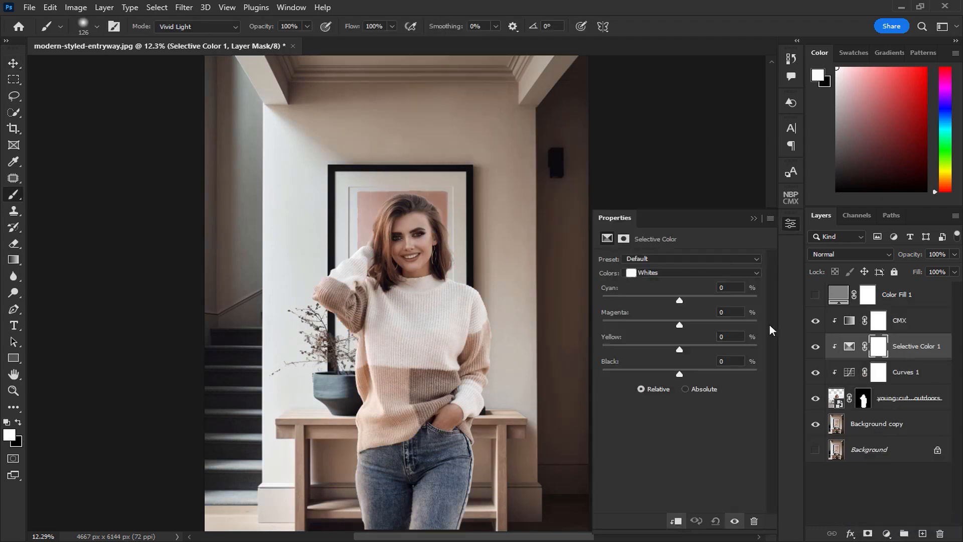
click(754, 220)
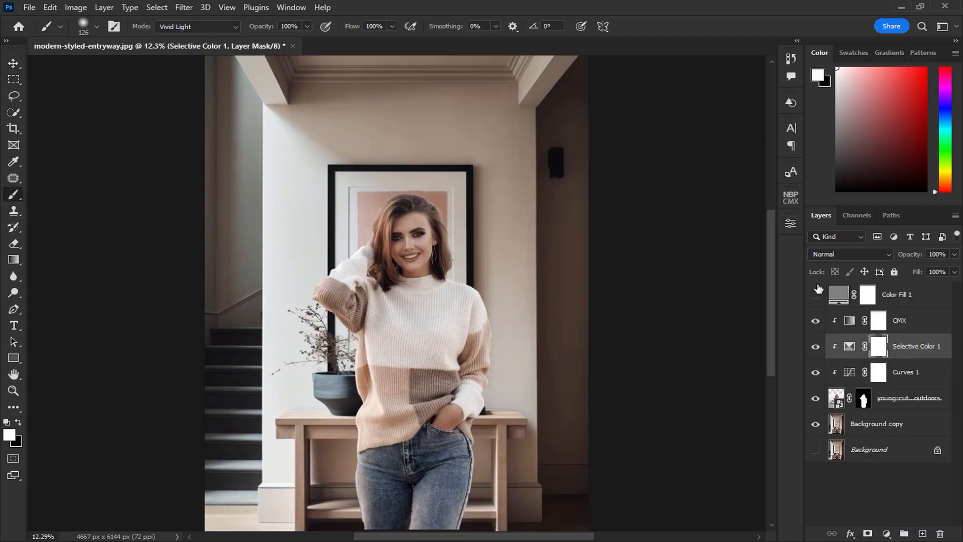
Step: Show the gray Color Fill layer and set its blend mode to Luminosity
click(834, 254)
click(854, 527)
click(830, 255)
click(878, 238)
click(882, 298)
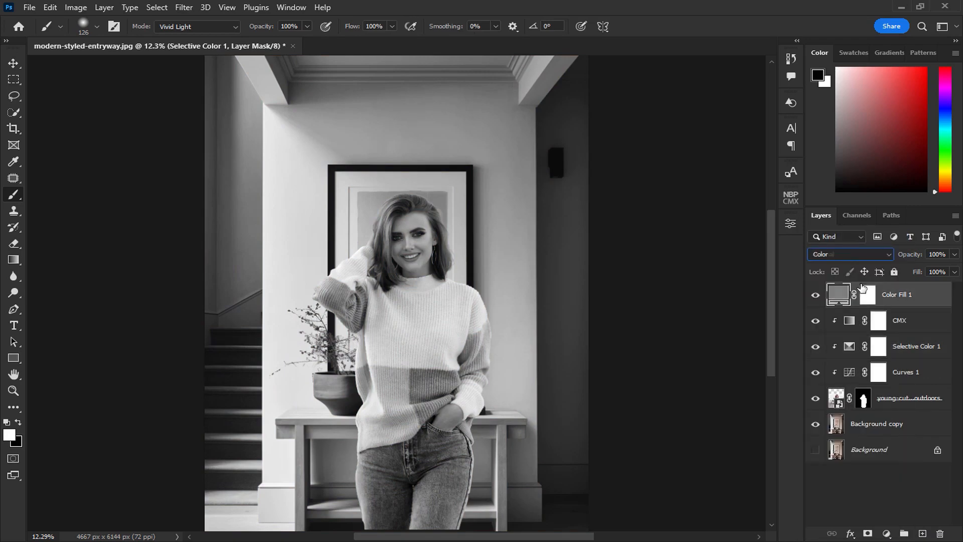
click(846, 255)
click(836, 533)
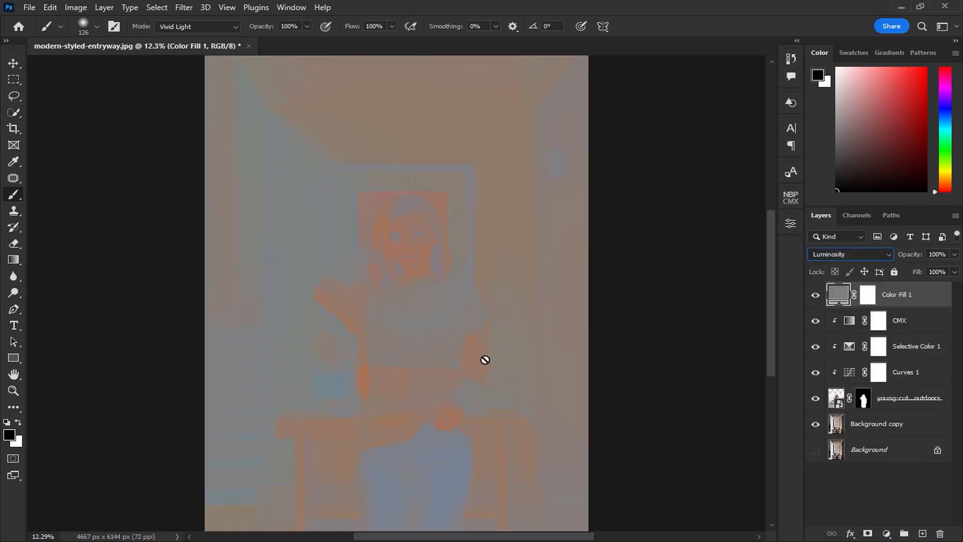
Step: Compare the woman's colors with the background using the Color Fill layer on and off, leaving that layer hidden
click(14, 60)
scroll(392, 290, up, 5)
drag(489, 330, 418, 263)
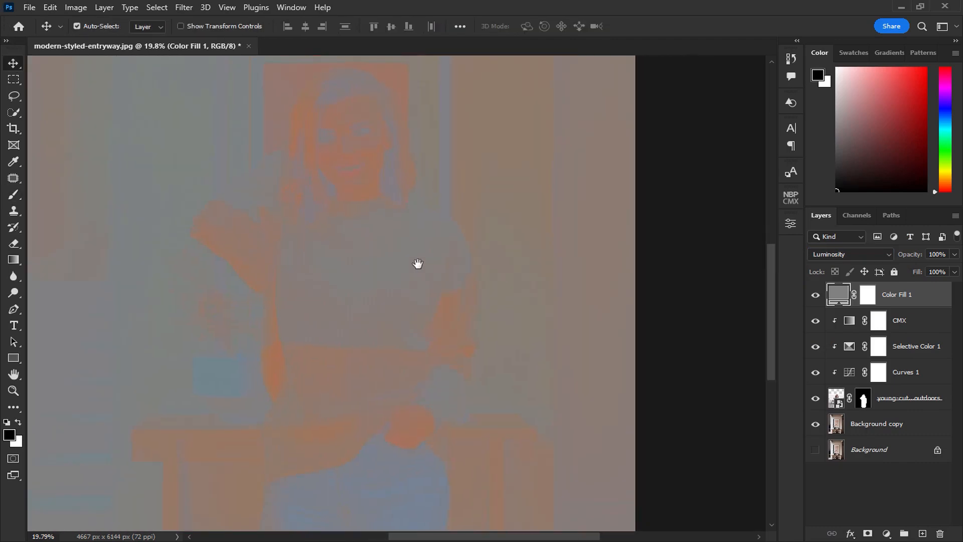
click(814, 295)
click(814, 296)
click(814, 296)
Step: In the Selective Color adjustment, set Black to +100% for the Whites
click(898, 350)
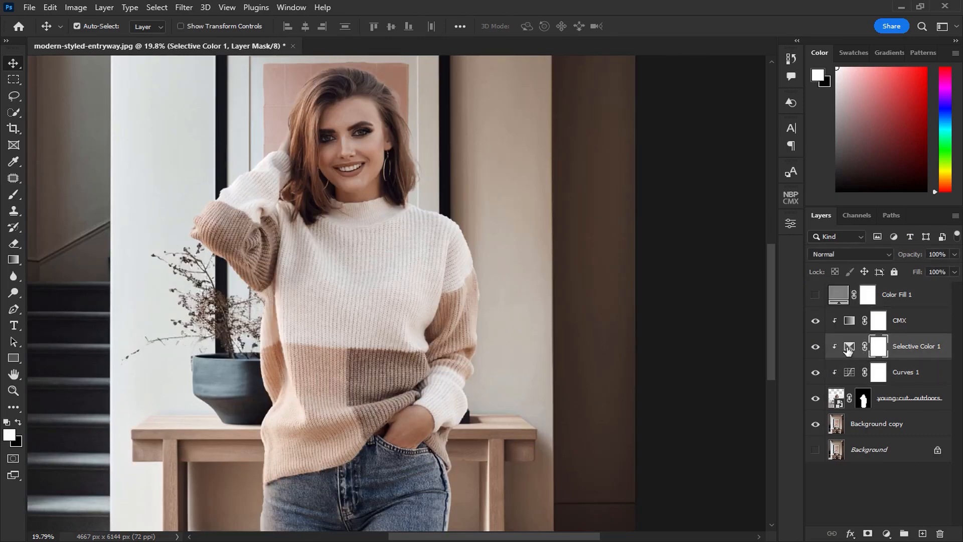
double_click(848, 349)
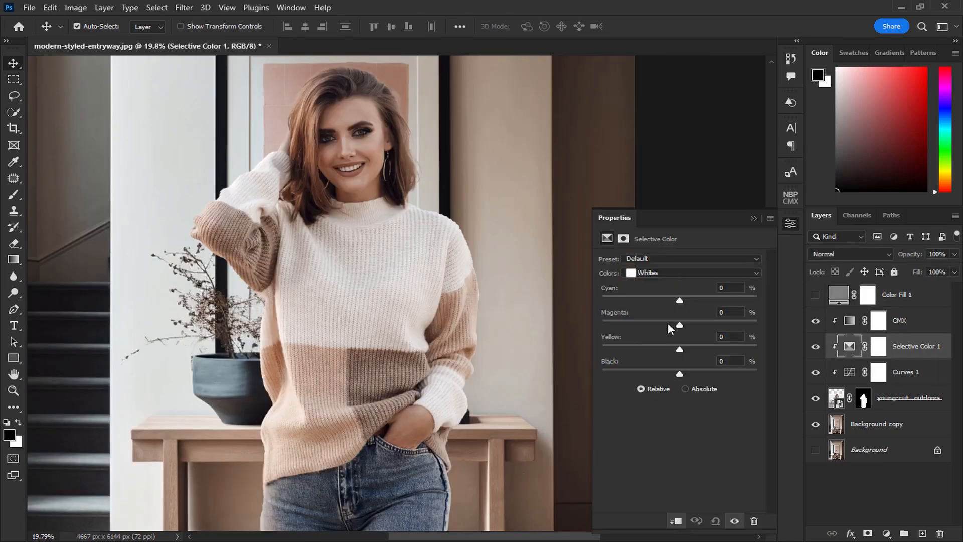
drag(682, 374, 833, 375)
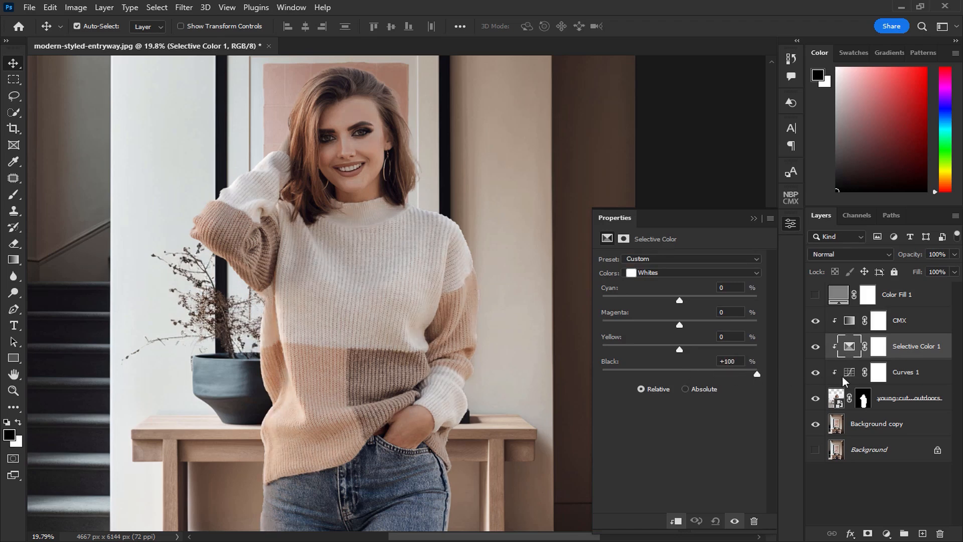
click(754, 219)
scroll(413, 356, down, 3)
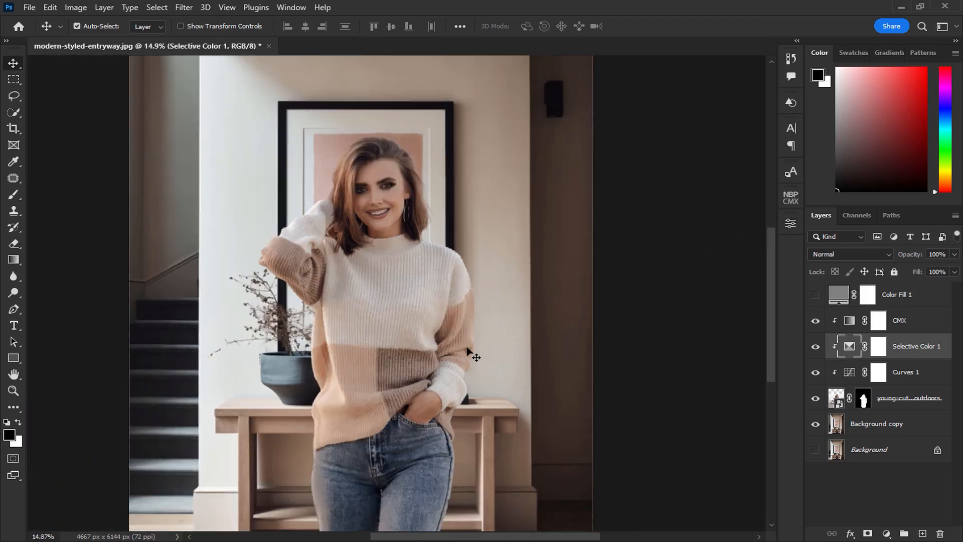
drag(413, 356, 388, 355)
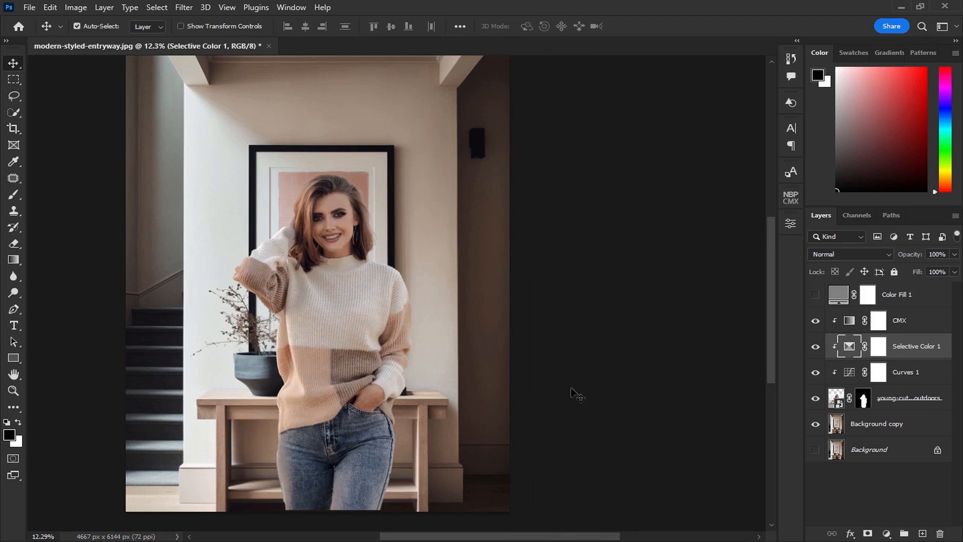
Step: On the Selective Color mask, paint over the woman's face and hands with a soft black brush of about 550 px in Normal mode
click(879, 346)
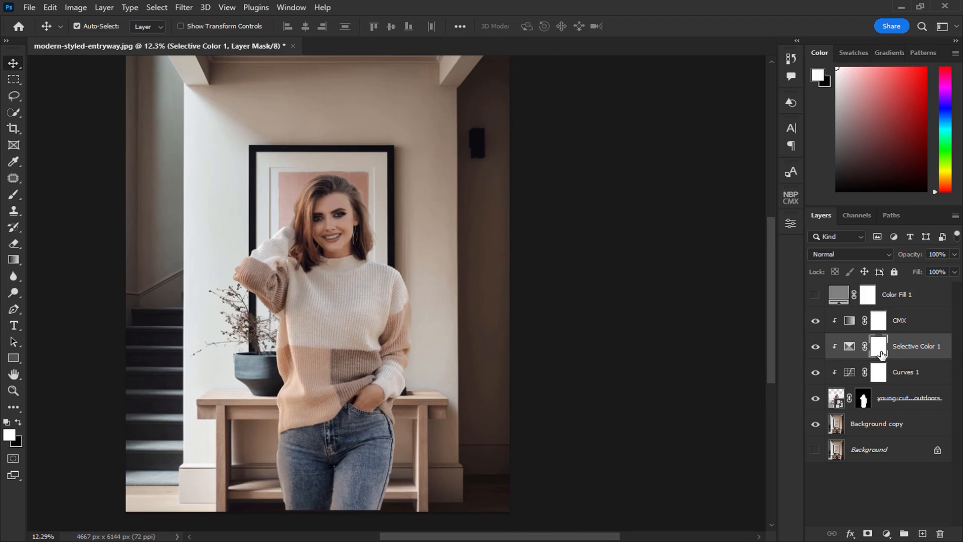
click(13, 195)
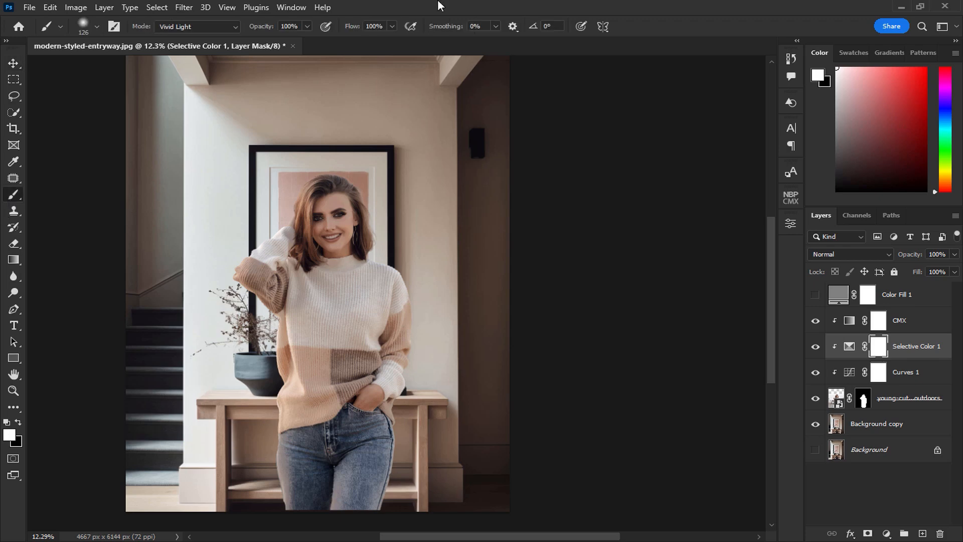
scroll(411, 239, up, 4)
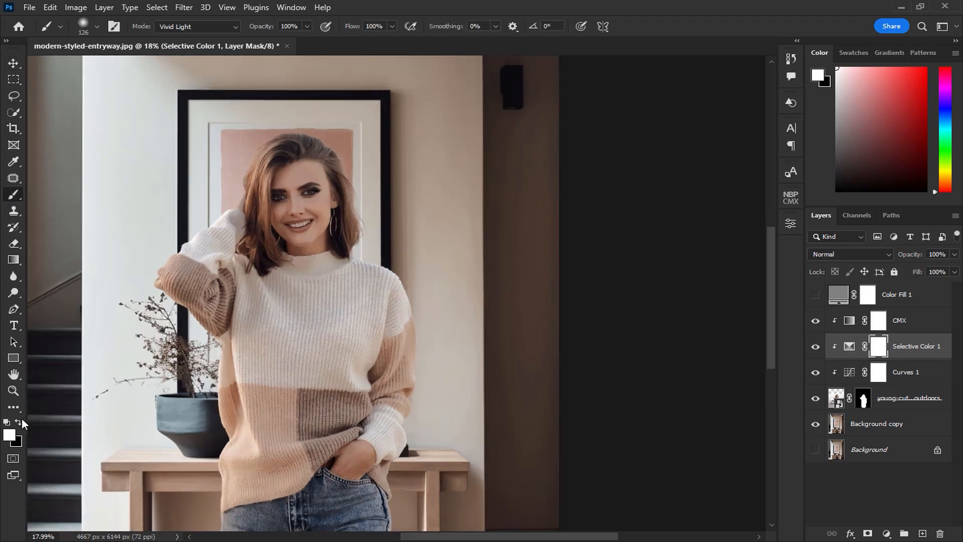
click(20, 422)
scroll(203, 151, up, 3)
click(181, 27)
click(176, 39)
drag(339, 235, 393, 236)
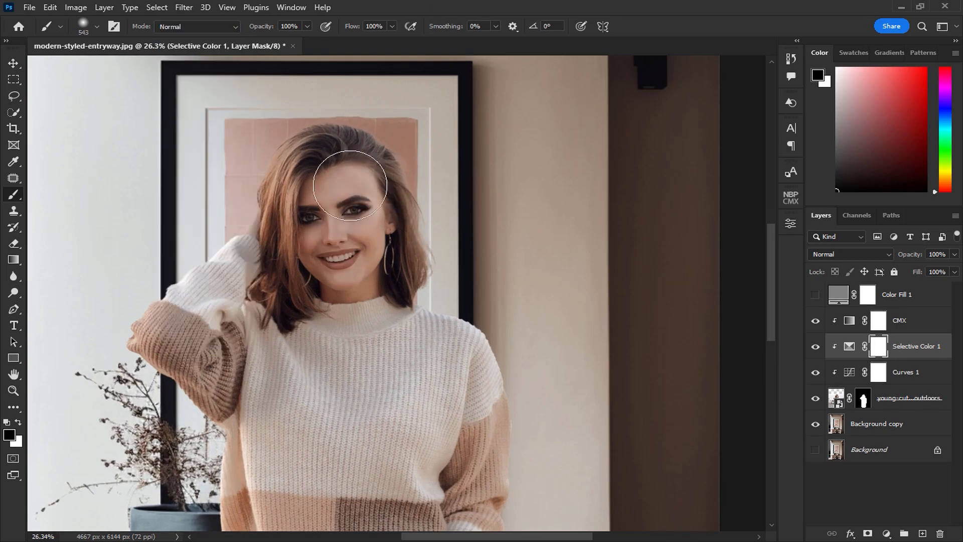
mouse_move(369, 261)
mouse_down()
mouse_move(392, 239)
mouse_move(326, 167)
mouse_move(303, 269)
mouse_move(256, 197)
mouse_move(390, 220)
mouse_move(338, 274)
mouse_up()
drag(412, 501, 419, 115)
drag(440, 221, 402, 227)
drag(281, 285, 319, 402)
drag(248, 322, 292, 322)
drag(202, 324, 186, 364)
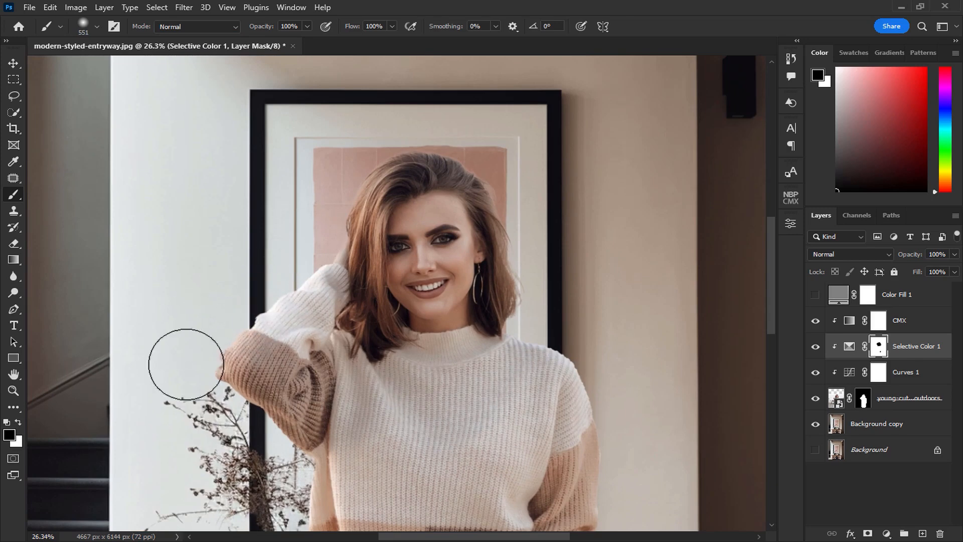
Step: Extend the black painting on the Selective Color mask over the woman's raised arm and sleeve
drag(203, 443, 127, 314)
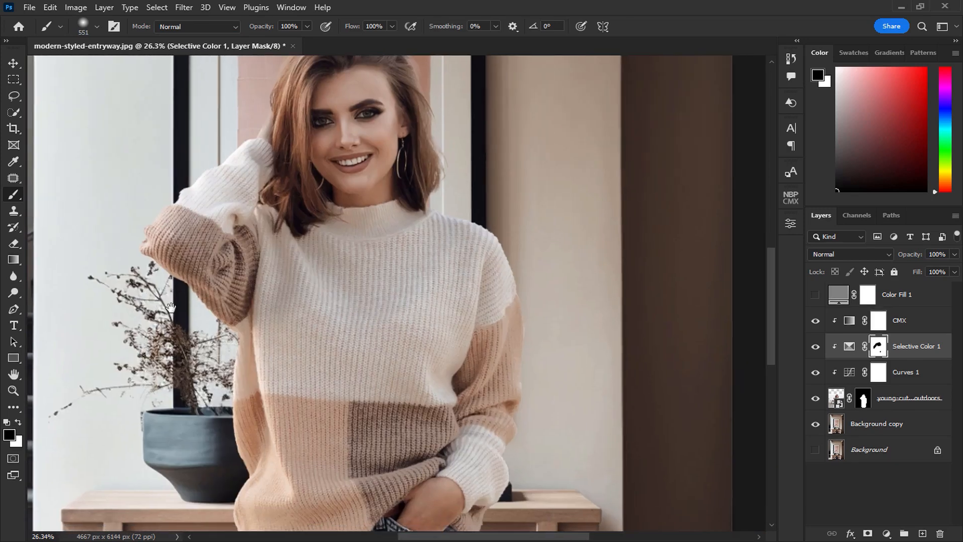
scroll(209, 434, down, 3)
drag(296, 430, 251, 369)
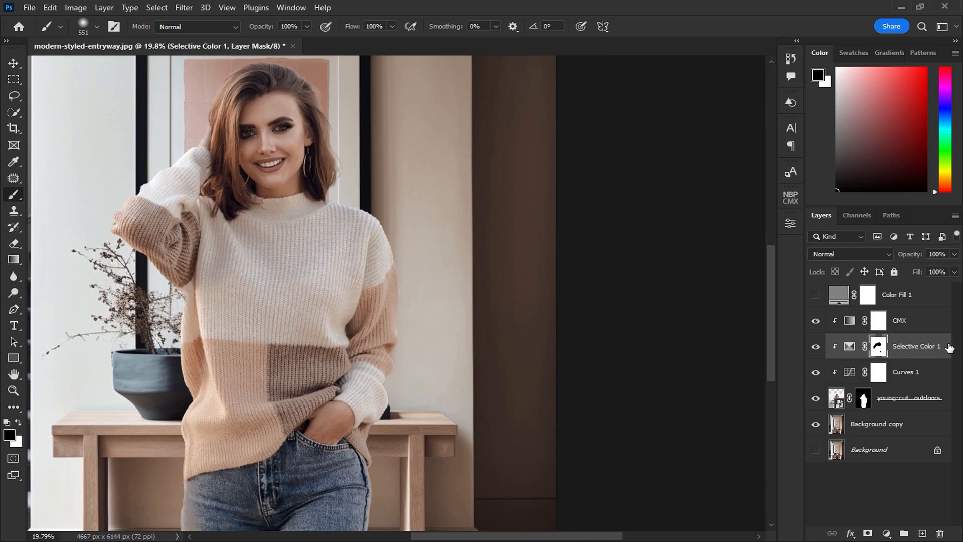
Step: Lower the opacity of the Selective Color 1 layer to 60%
key(ctrl+2)
drag(955, 255, 927, 271)
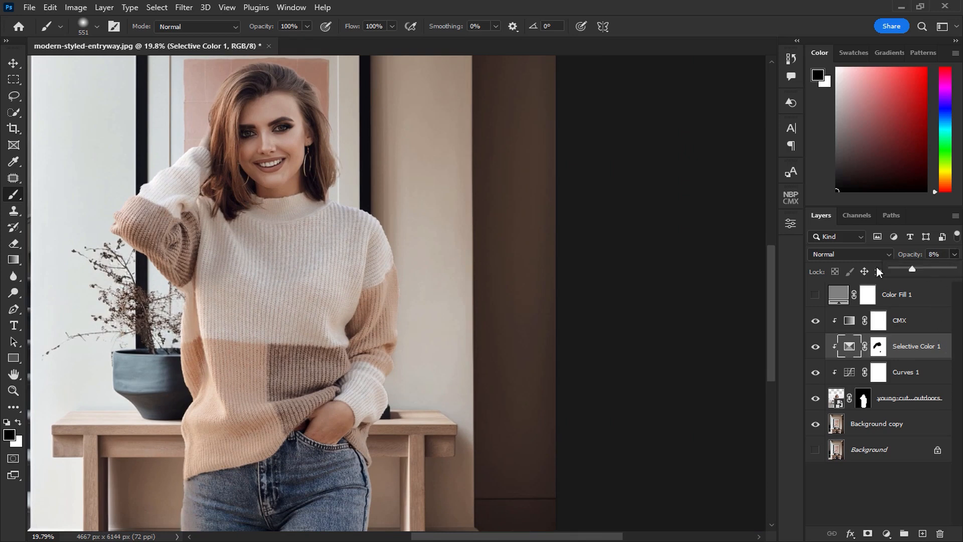
drag(761, 267, 932, 278)
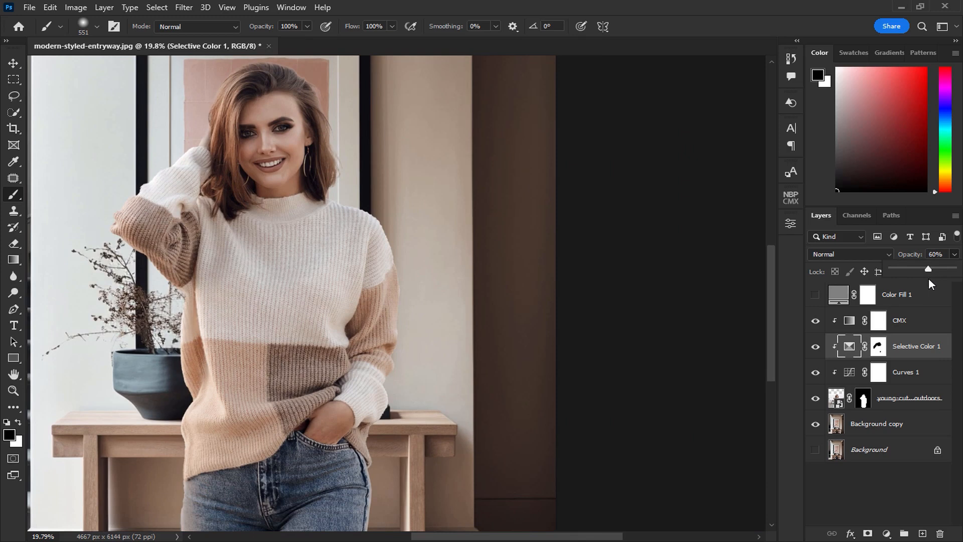
drag(929, 278, 929, 278)
Step: Duplicate the Selective Color 1 layer, clip the copy to the woman, and replace its mask with a blank white one
key(ctrl+j)
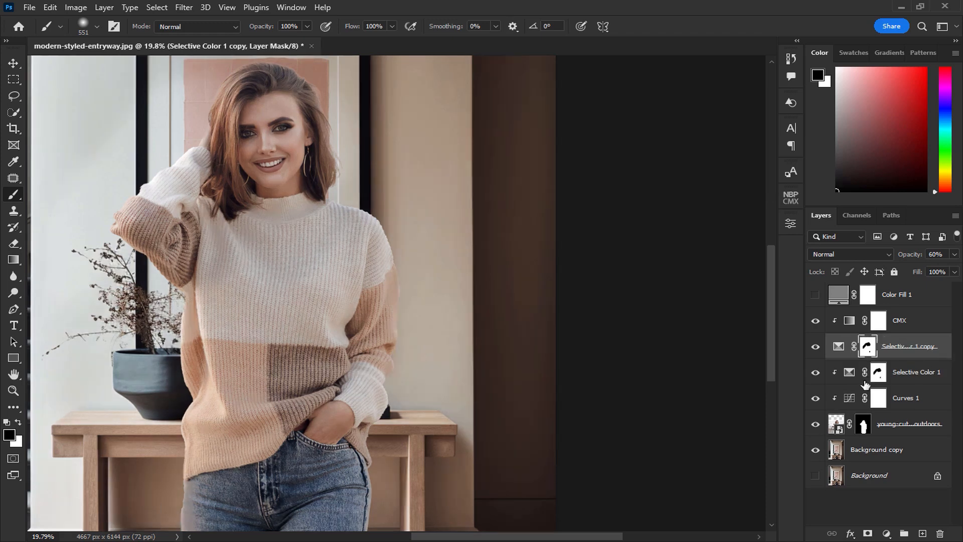
alt+click(853, 357)
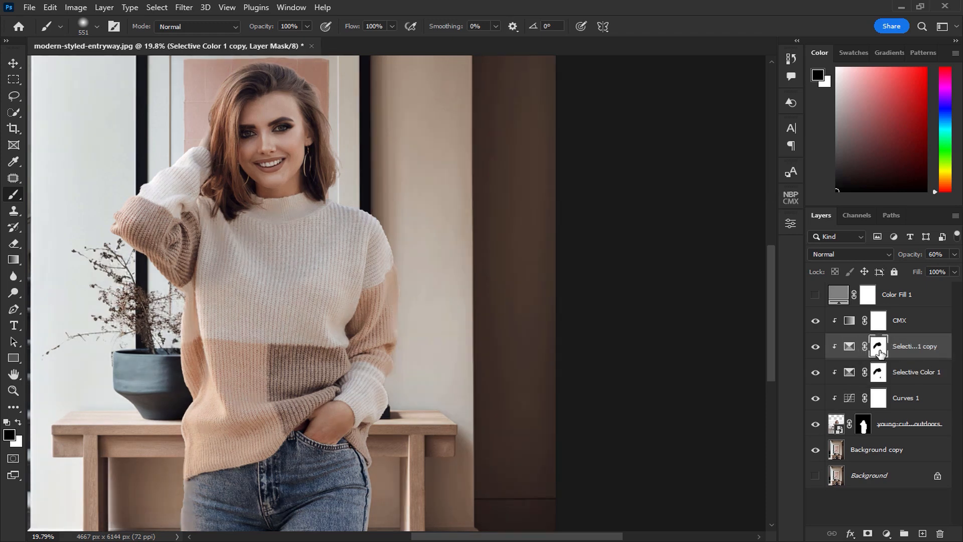
key(Delete)
click(868, 534)
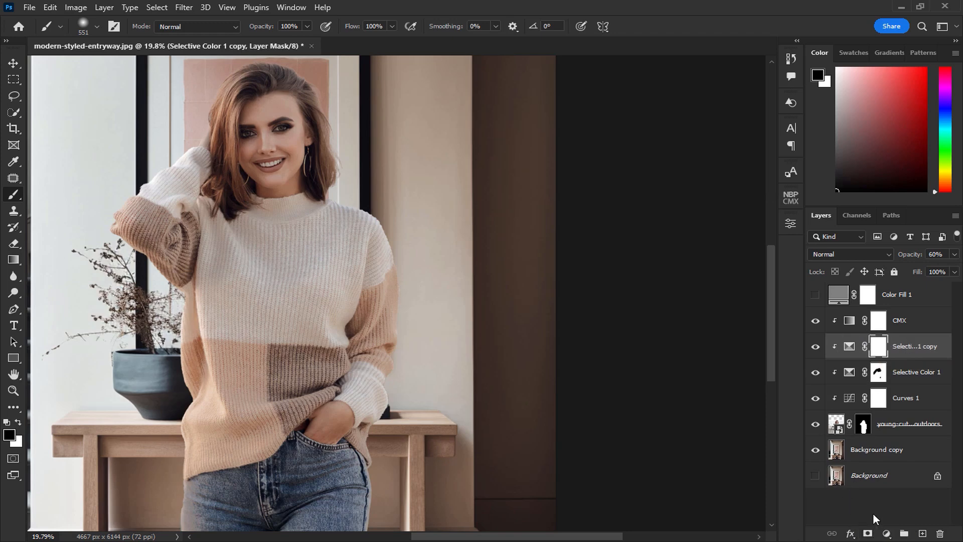
Step: Invert the mask of the Selective Color copy to black and ready a soft white brush of about 226 px
scroll(363, 384, up, 6)
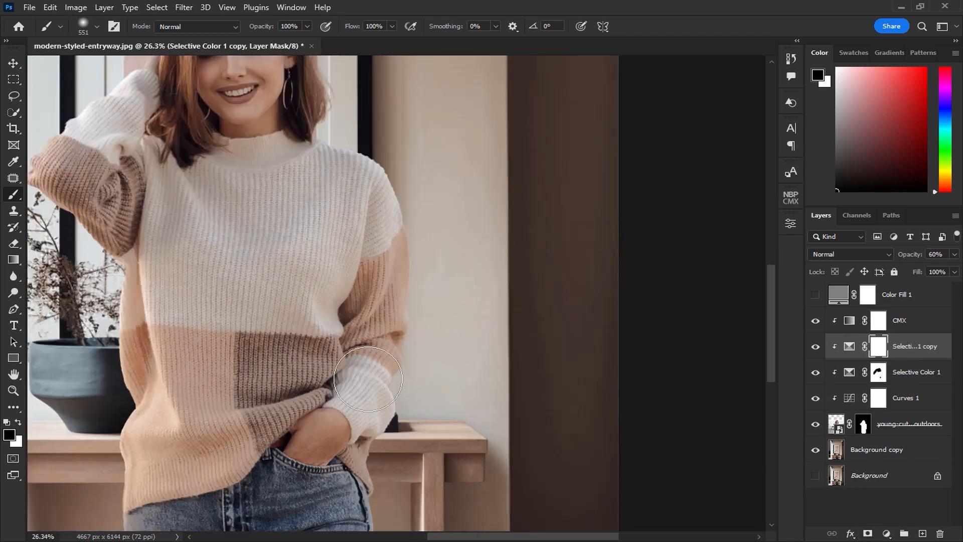
drag(362, 384, 313, 406)
key(x)
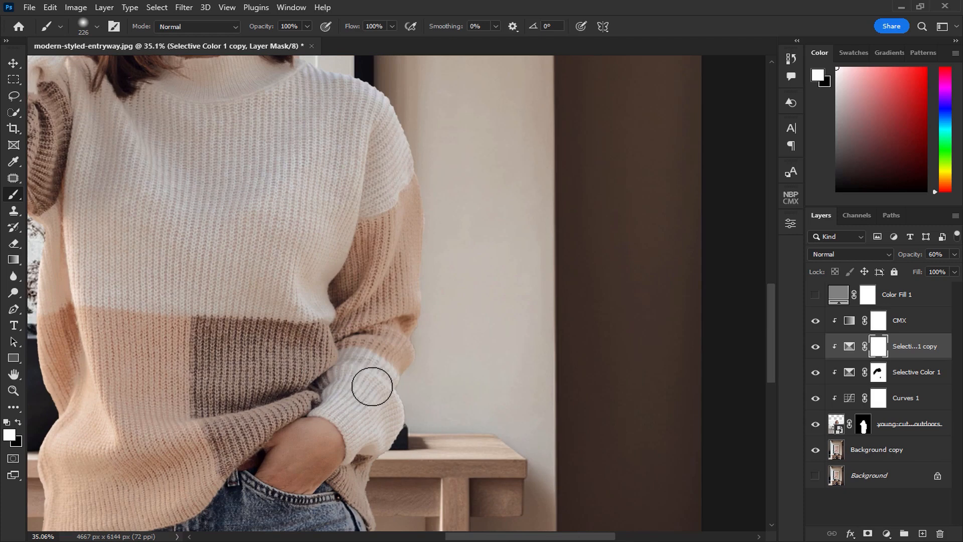
key(ctrl+i)
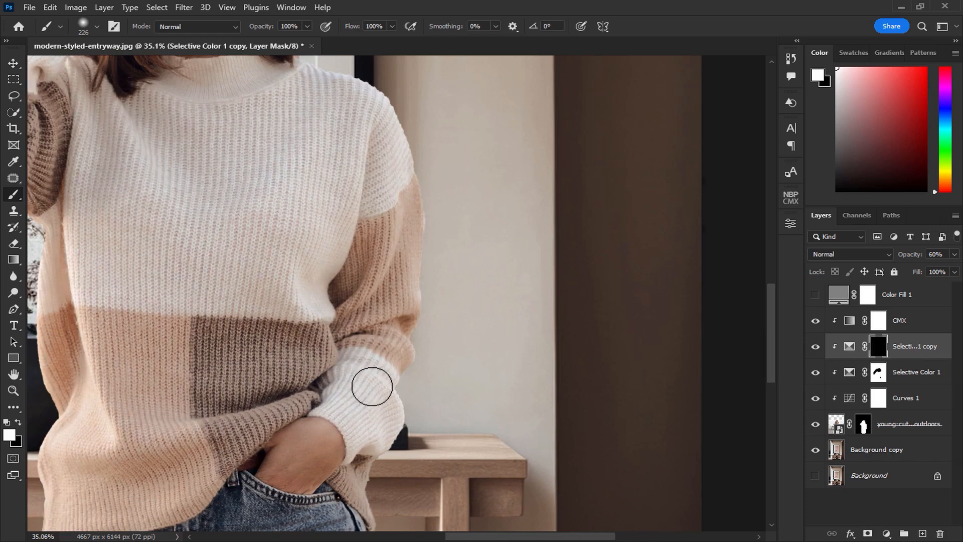
key(x)
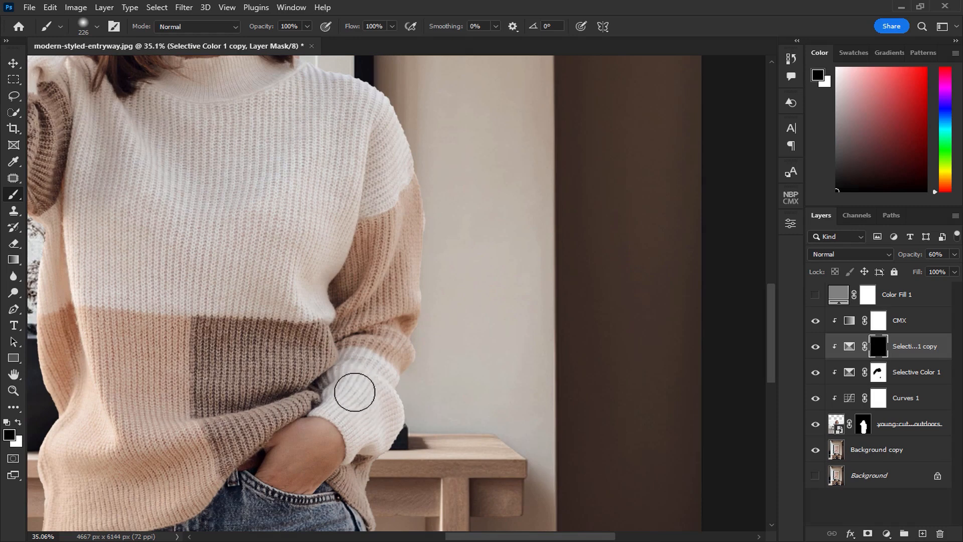
key(x)
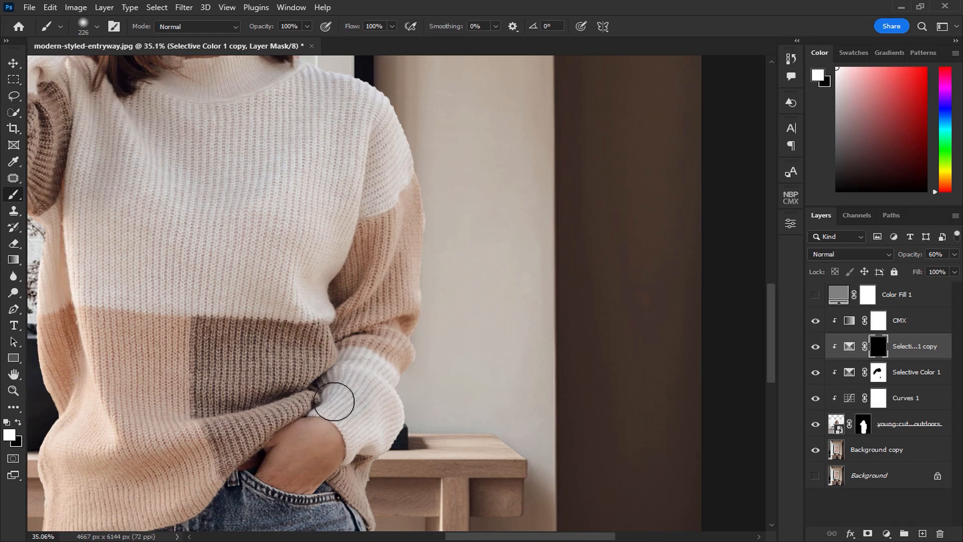
Step: Paint white on the copy's mask over the white cuff of the sleeve whose hand is in the pocket
mouse_move(360, 368)
mouse_down()
mouse_move(382, 399)
mouse_move(386, 389)
mouse_move(374, 439)
mouse_move(361, 438)
mouse_move(335, 396)
mouse_up()
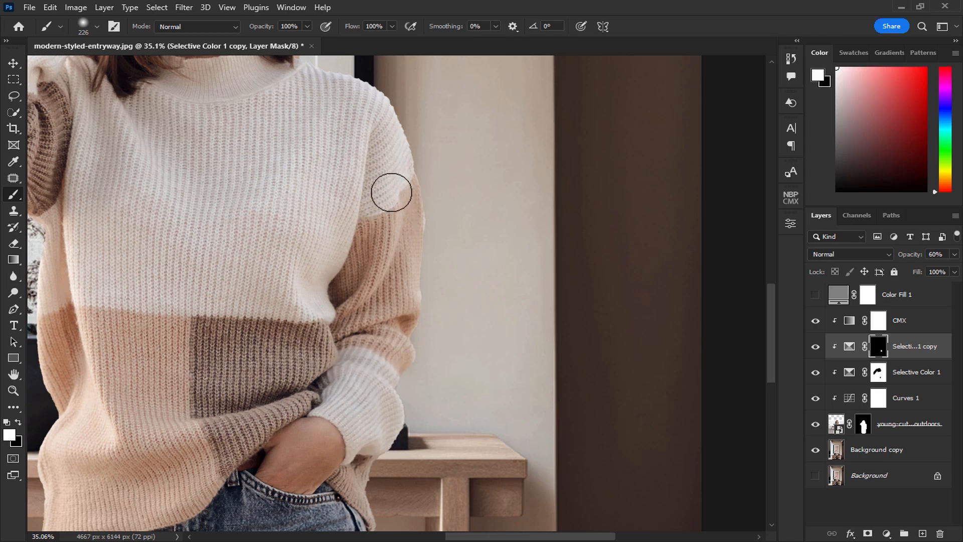
mouse_move(333, 241)
mouse_down()
mouse_move(323, 281)
mouse_move(337, 345)
mouse_up()
drag(271, 284, 255, 295)
Step: Reduce the opacity of the Selective Color copy to 32%
click(955, 254)
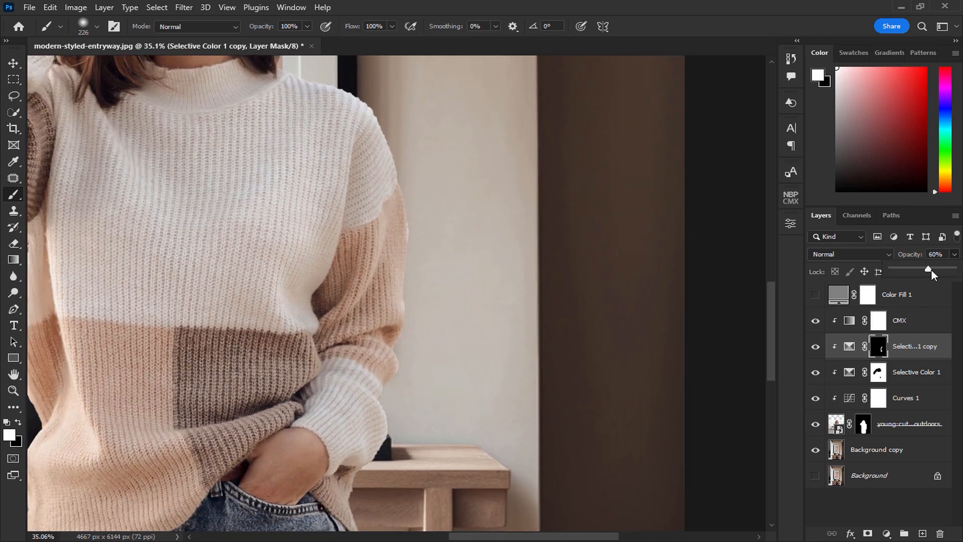
drag(906, 270, 905, 272)
click(561, 40)
click(8, 66)
scroll(504, 383, down, 6)
drag(399, 417, 428, 381)
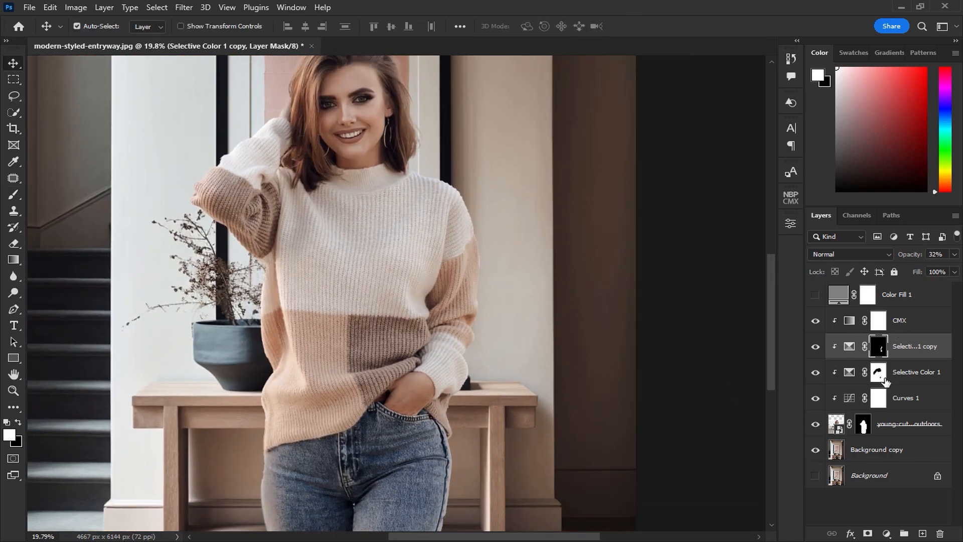
Step: View the Selective Color 1 mask on its own to check the painted areas, then return to the image
click(879, 374)
alt+click(880, 378)
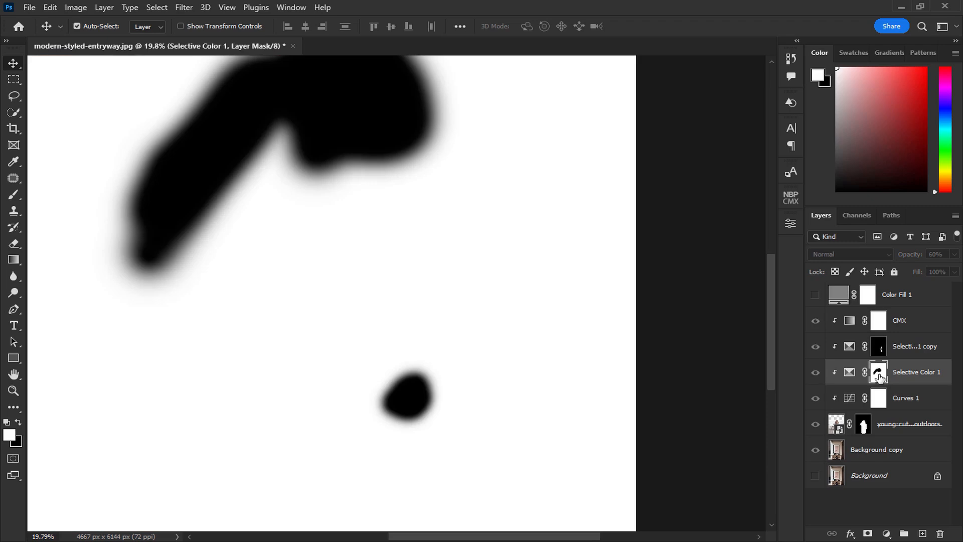
alt+click(880, 377)
scroll(616, 400, down, 2)
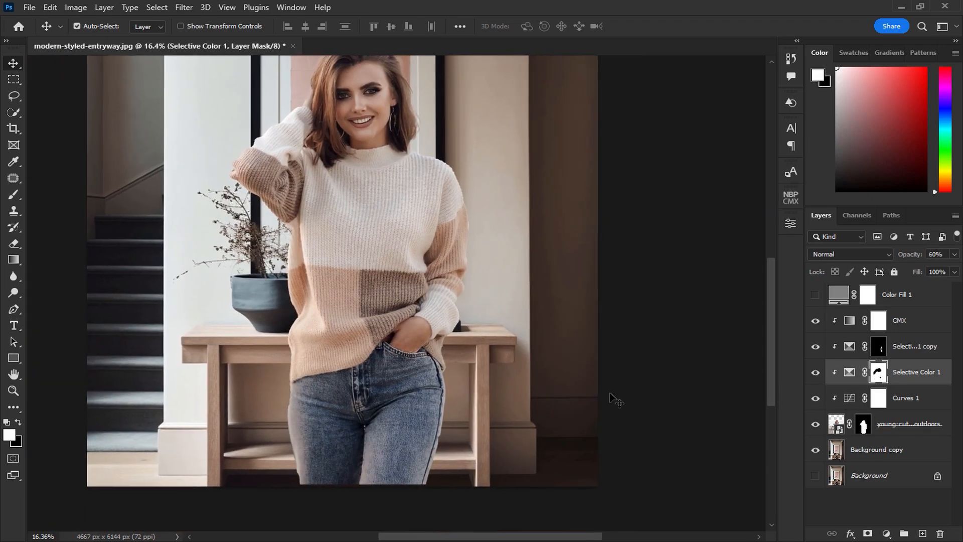
Step: Paint black on the Selective Color 1 mask around the sweater hem and jeans with a soft brush of about 226 px
click(14, 196)
scroll(280, 415, up, 2)
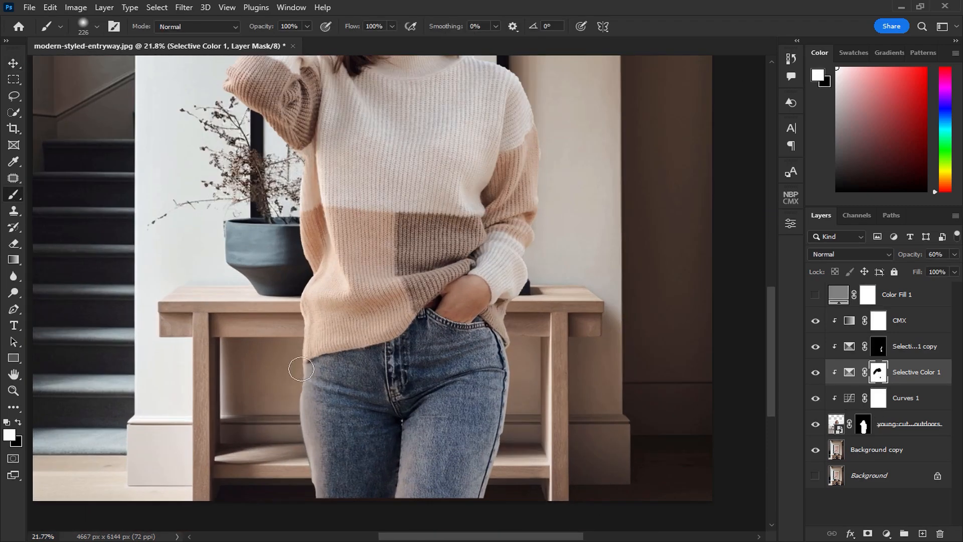
key(x)
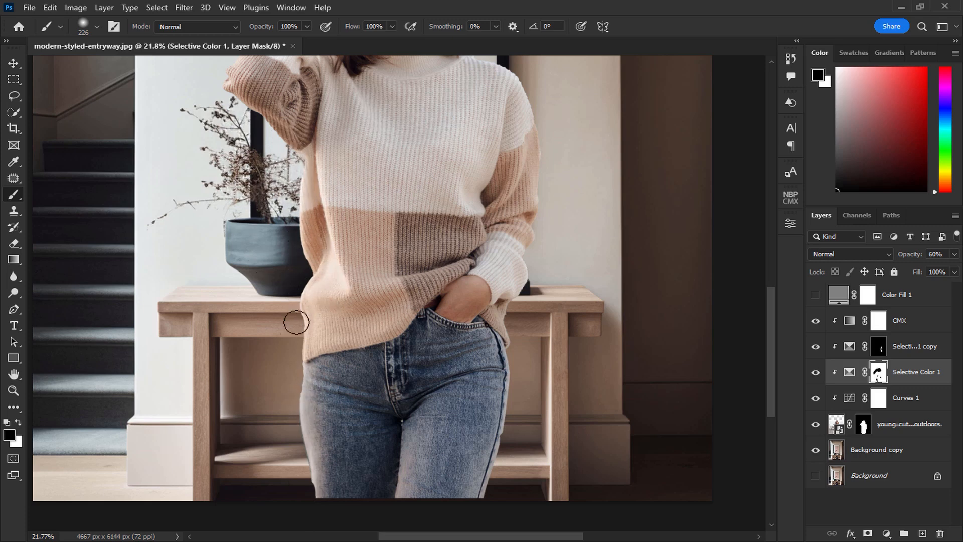
Step: Compare the woman's colors with the interior using the Color Fill layer on and off, leaving that layer hidden
click(14, 62)
scroll(447, 262, down, 2)
drag(436, 272, 365, 361)
click(816, 297)
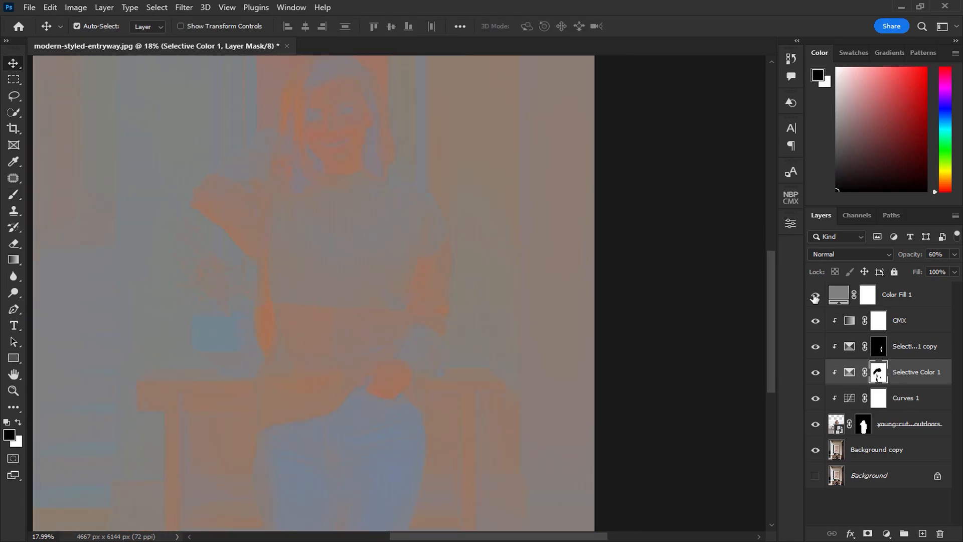
click(815, 297)
click(815, 297)
click(815, 297)
Step: Add a Curves adjustment layer above the CMX layer and set its blend mode to Multiply
click(932, 334)
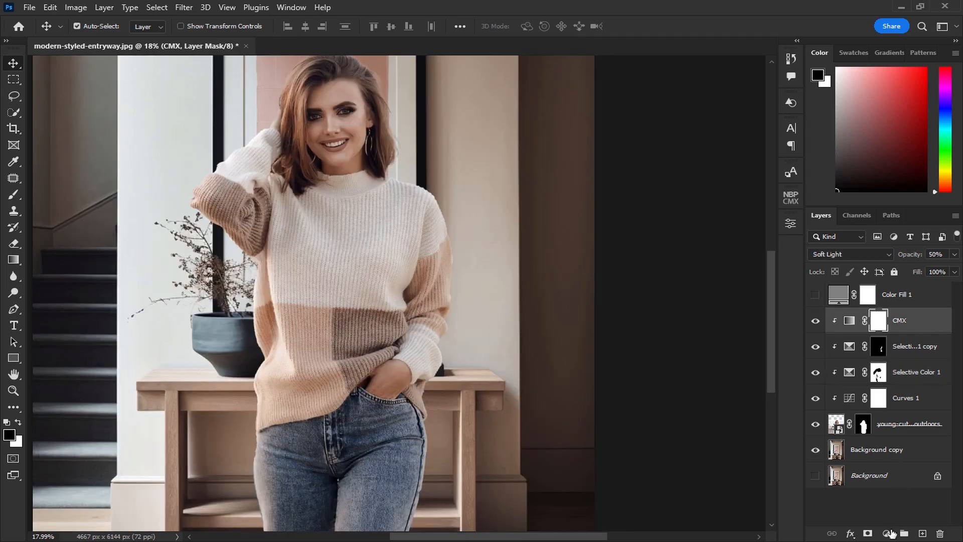
click(888, 533)
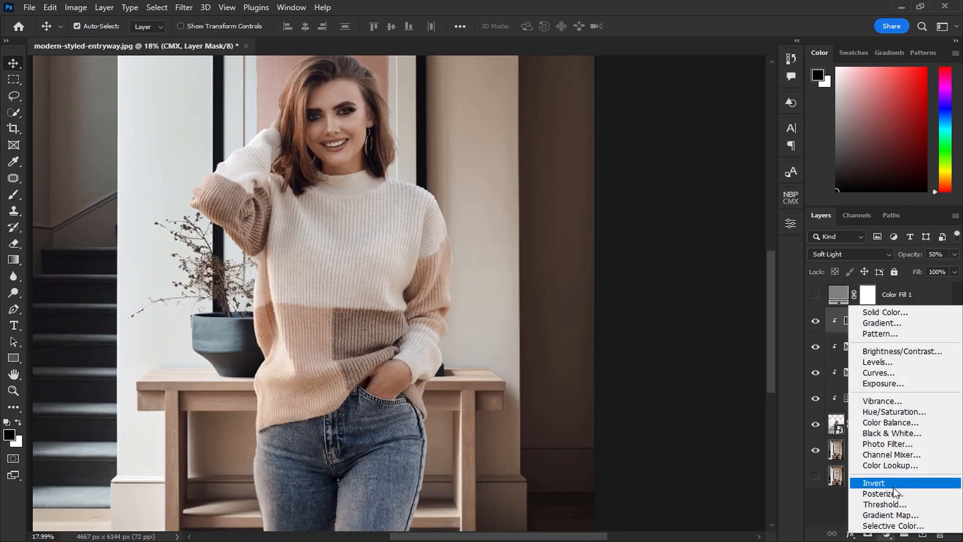
click(872, 380)
click(816, 255)
click(817, 271)
click(754, 219)
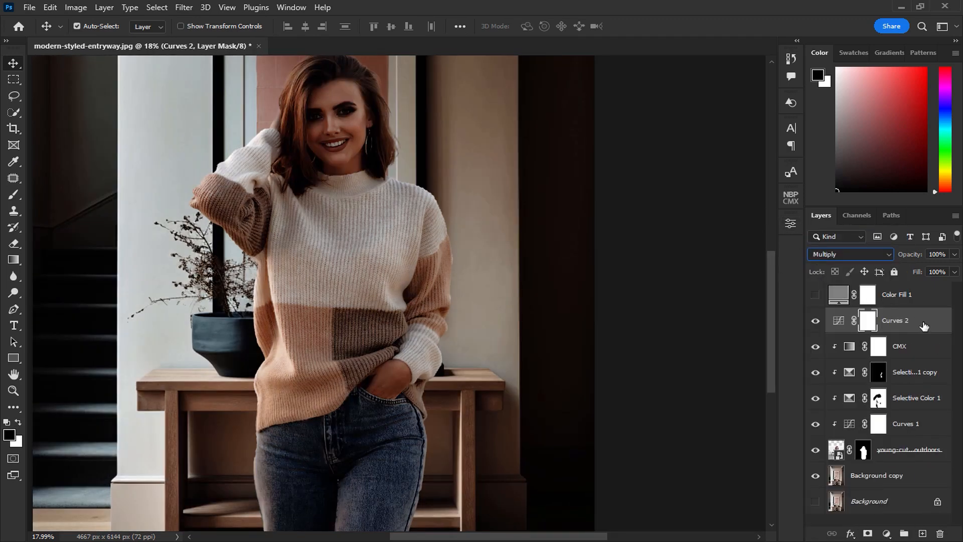
Step: Clip the new Curves layer to the woman and split its Blend If Underlying Layer highlights to 138 / 186
click(942, 327)
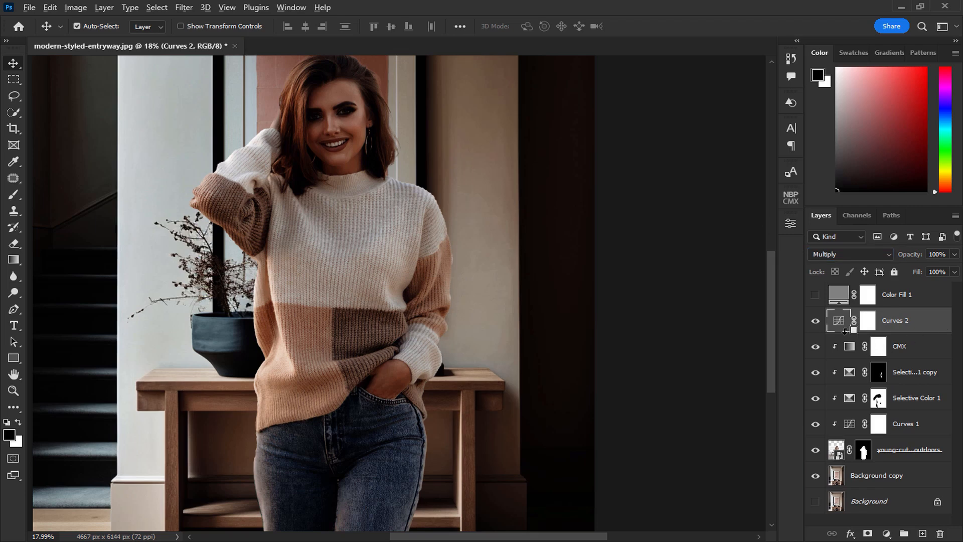
alt+click(942, 332)
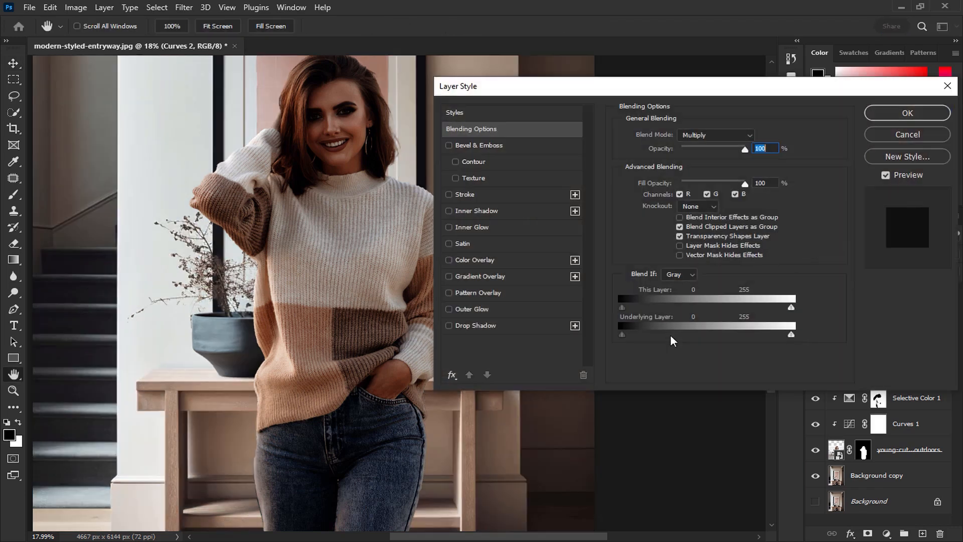
drag(787, 340, 755, 339)
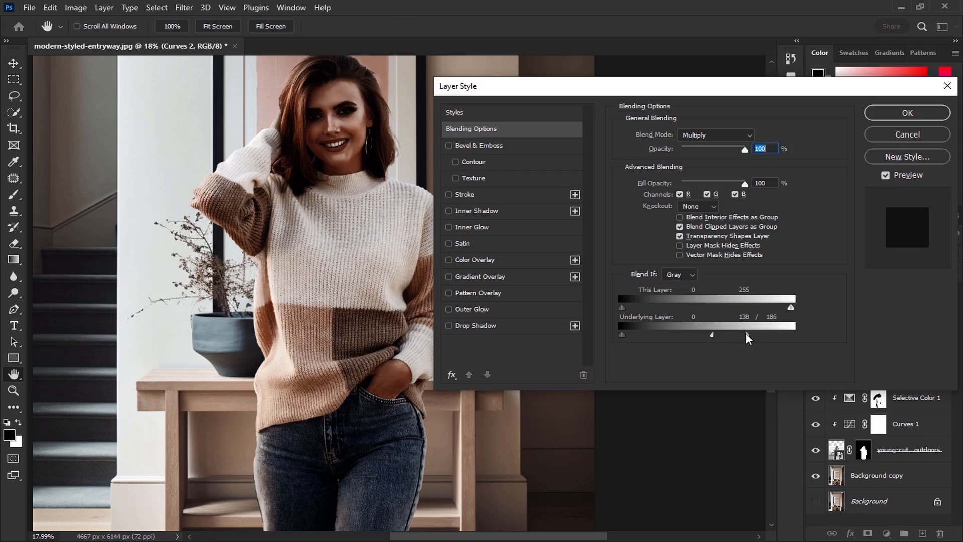
click(896, 117)
Step: Invert the Curves 2 mask to black and set up a white brush with 1% flow
click(884, 324)
key(ctrl+i)
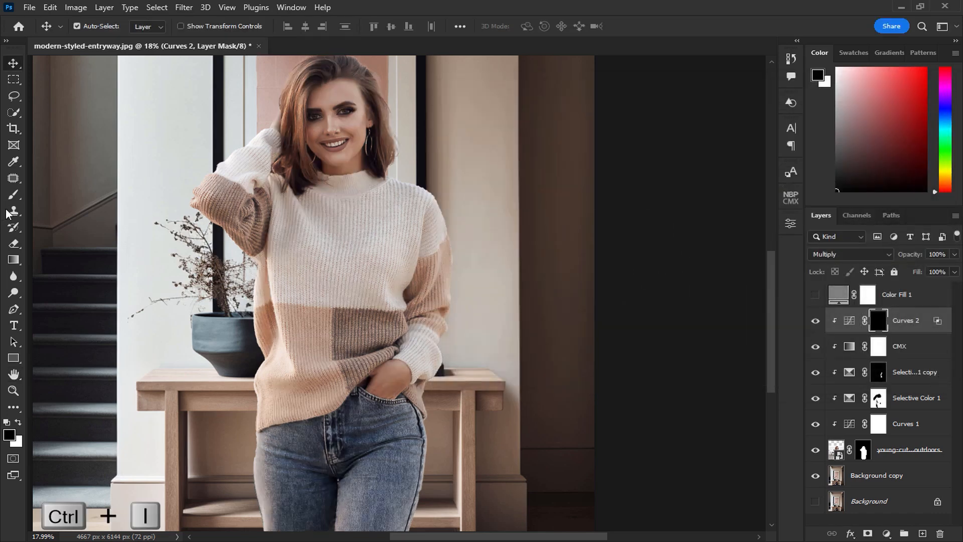
click(14, 194)
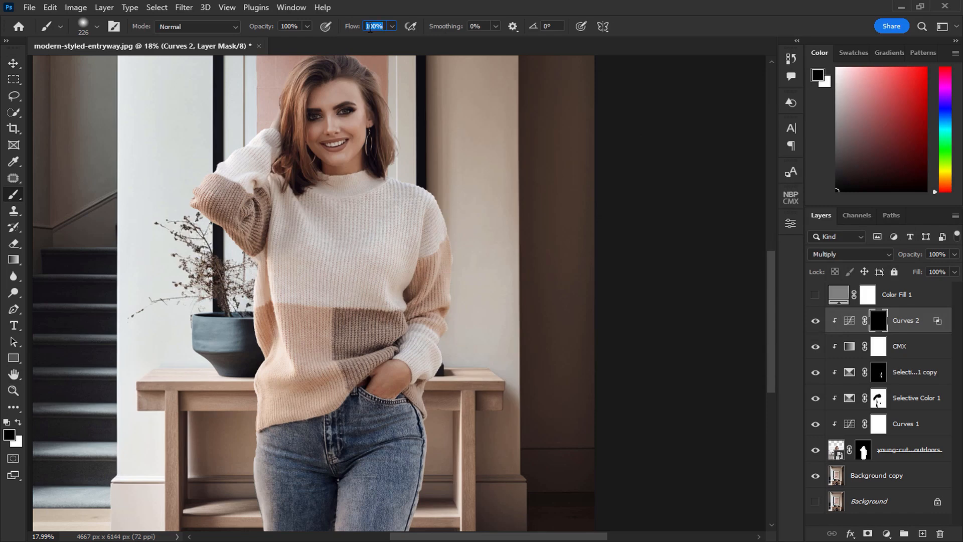
click(18, 422)
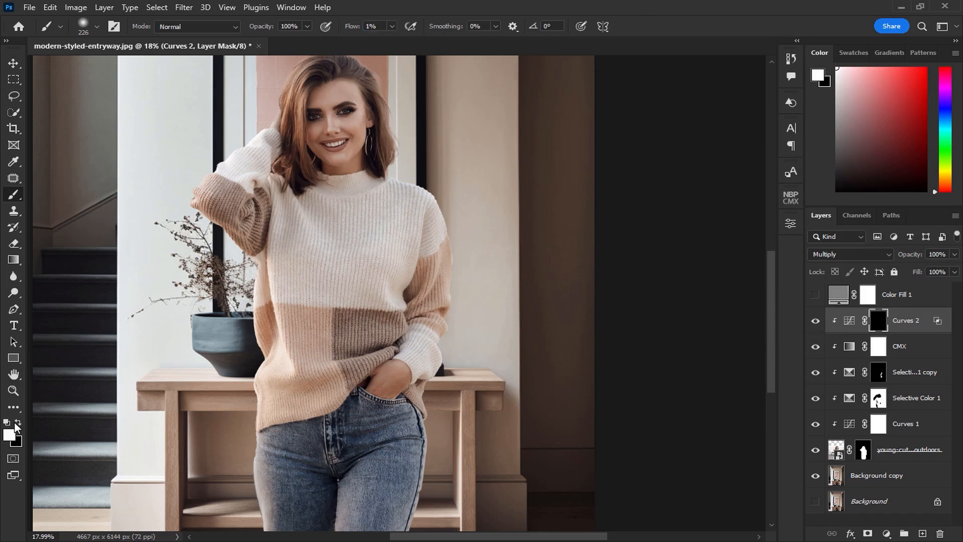
Step: Paint white on the Curves 2 mask over the sweater and cuff to build up shadows, using a soft brush of about 253 px
scroll(341, 80, up, 3)
mouse_move(277, 267)
mouse_down()
mouse_move(303, 299)
mouse_move(290, 271)
mouse_move(301, 295)
mouse_up()
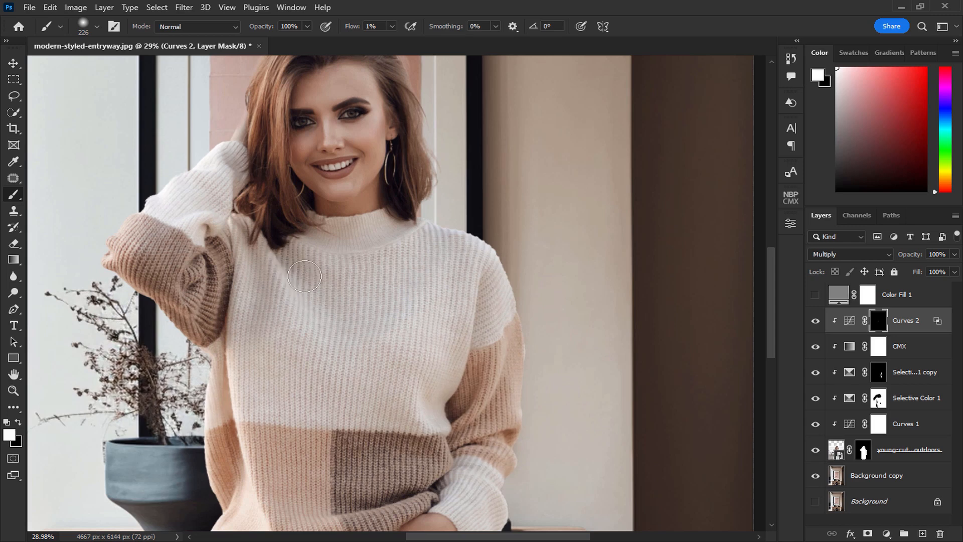
alt+right_click(286, 256)
drag(381, 367, 343, 263)
alt+right_click(390, 287)
drag(439, 426, 436, 372)
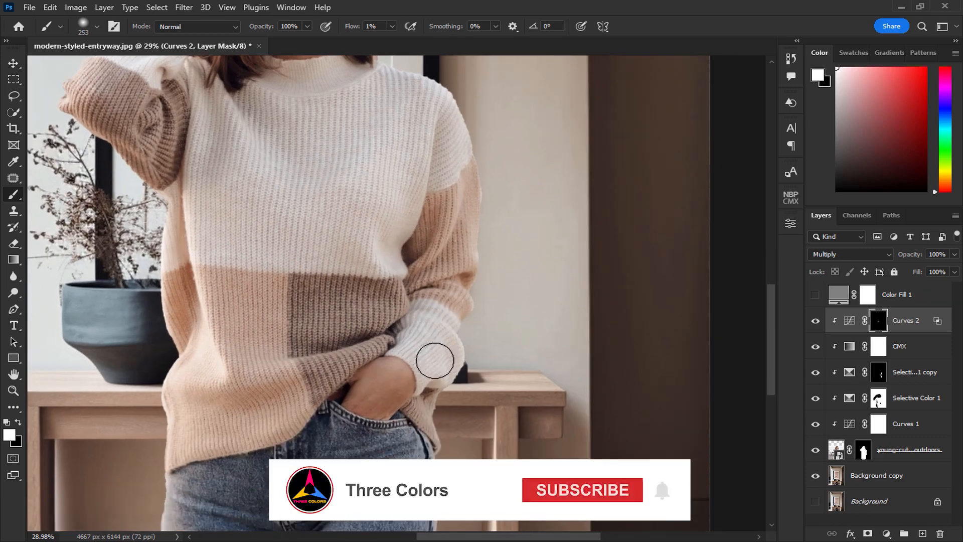
drag(409, 439, 385, 241)
mouse_move(330, 364)
mouse_down()
mouse_move(252, 363)
mouse_move(280, 361)
mouse_up()
drag(233, 308, 410, 447)
scroll(410, 447, up, 5)
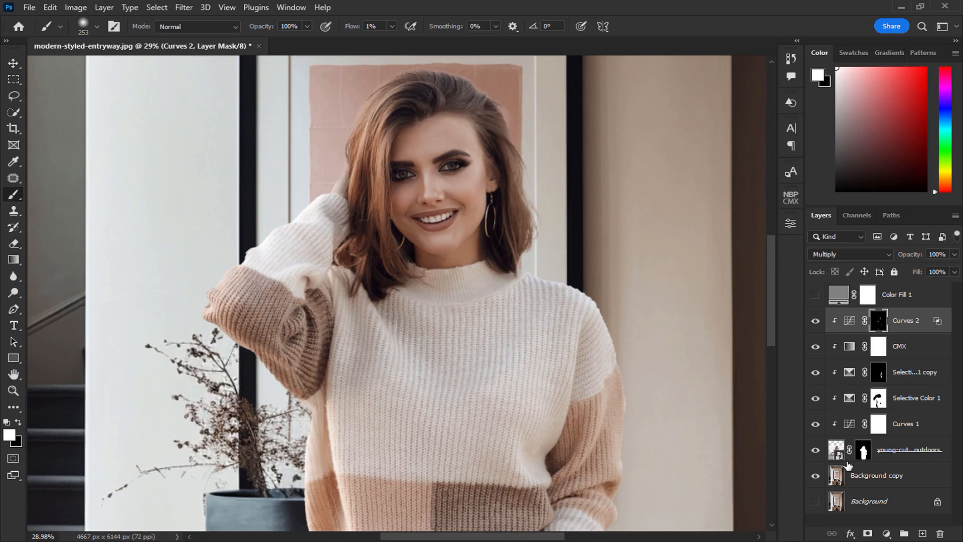
Step: On the woman's layer mask, clean up the edge of her hair with a soft black brush of about 103 px at 100% flow
click(863, 451)
click(392, 27)
drag(397, 41, 574, 5)
scroll(552, 151, up, 3)
mouse_move(490, 235)
mouse_down()
mouse_move(459, 319)
mouse_move(429, 477)
mouse_up()
drag(474, 330, 451, 327)
key(x)
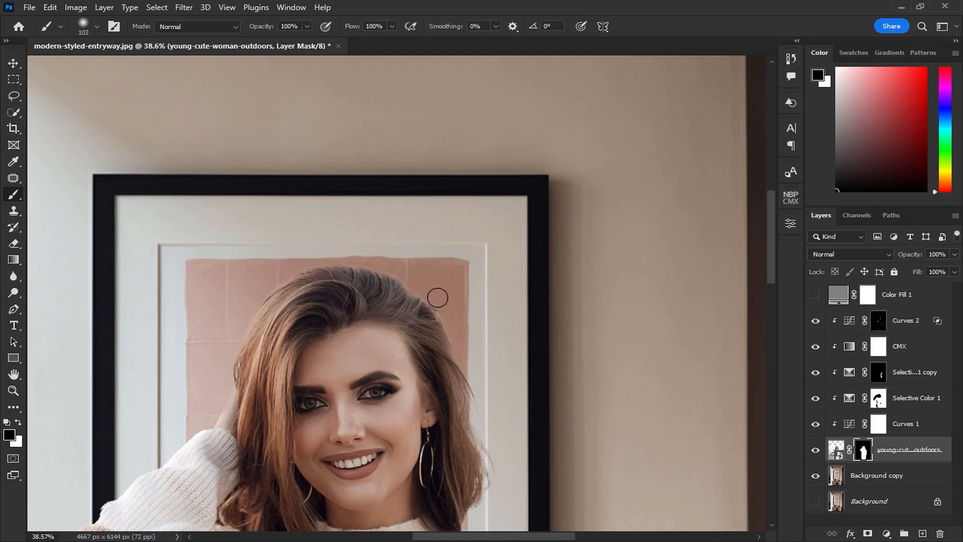
scroll(456, 431, down, 3)
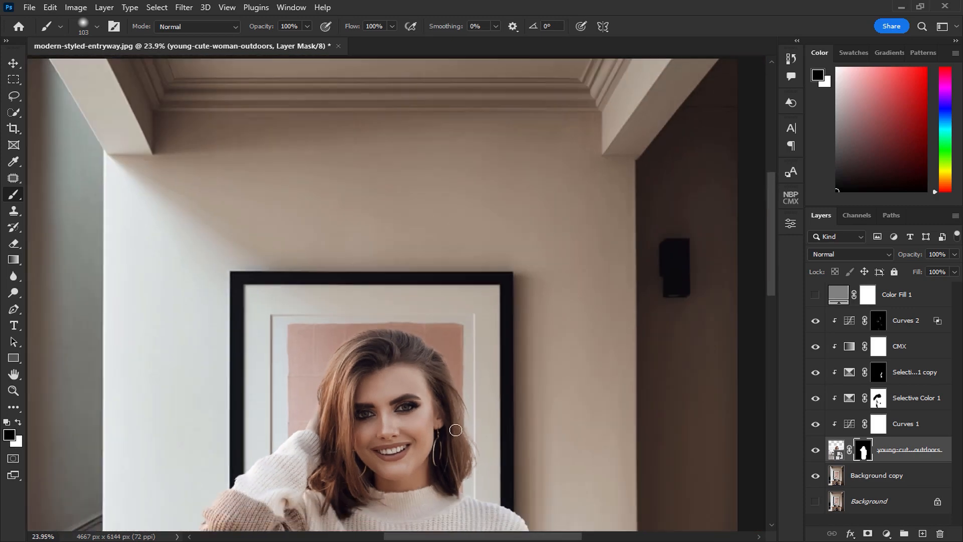
drag(452, 430, 463, 258)
key(v)
drag(476, 360, 455, 310)
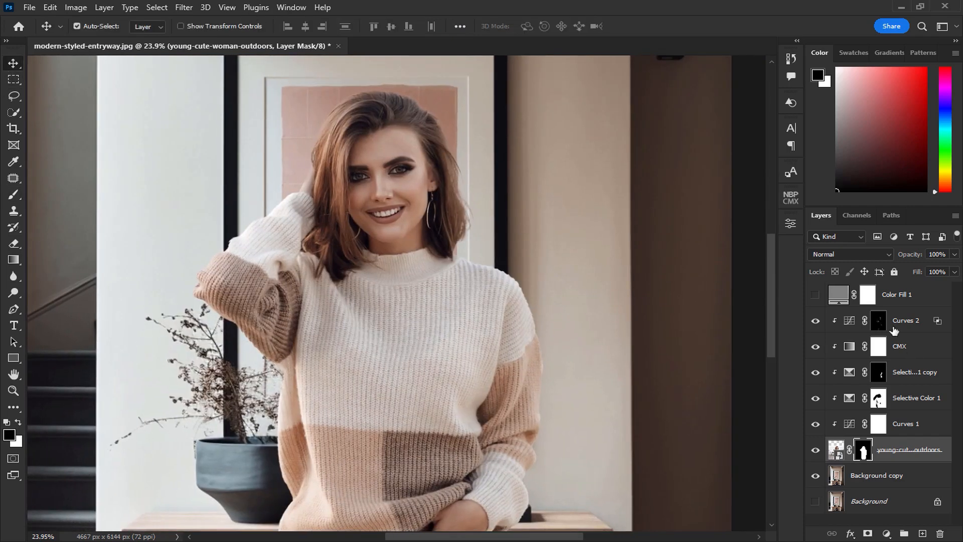
Step: Retouch the Curves 2 mask over the lower sweater with a soft black brush of about 186 px at 1% flow
click(384, 87)
key(b)
click(371, 26)
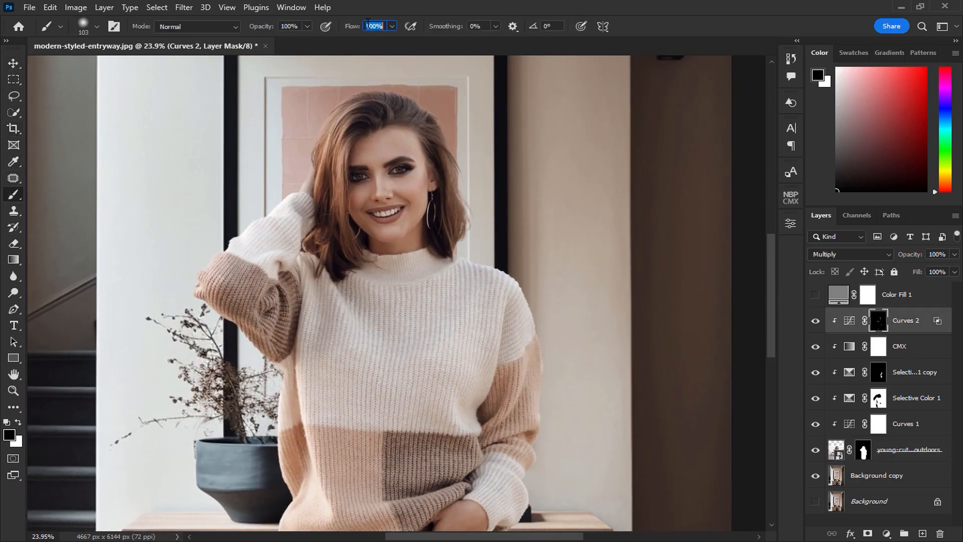
drag(417, 309, 398, 209)
drag(472, 405, 483, 405)
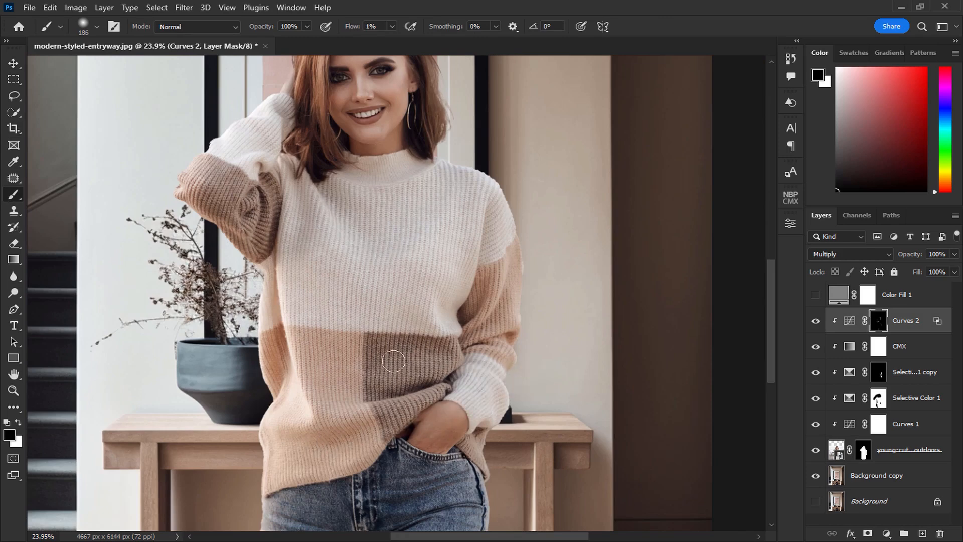
Step: Touch up the Selective Color 1 copy mask over the sweater with a soft brush of about 186 px at 50% flow
click(879, 372)
click(392, 26)
drag(393, 39, 424, 40)
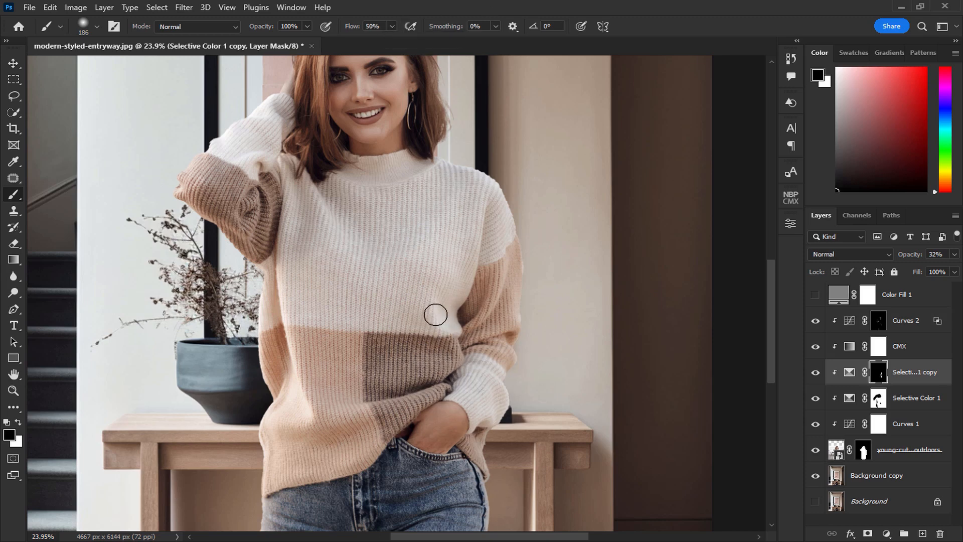
key(x)
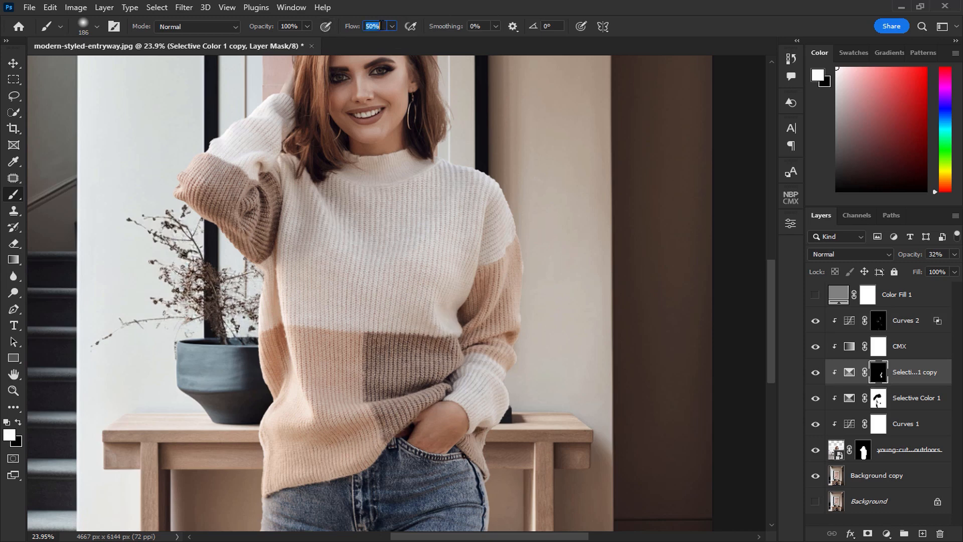
Step: Paint white on the Curves 2 mask over the woman's face and hair at 1% flow, using a soft brush of about 117 px
click(882, 318)
drag(480, 196, 497, 353)
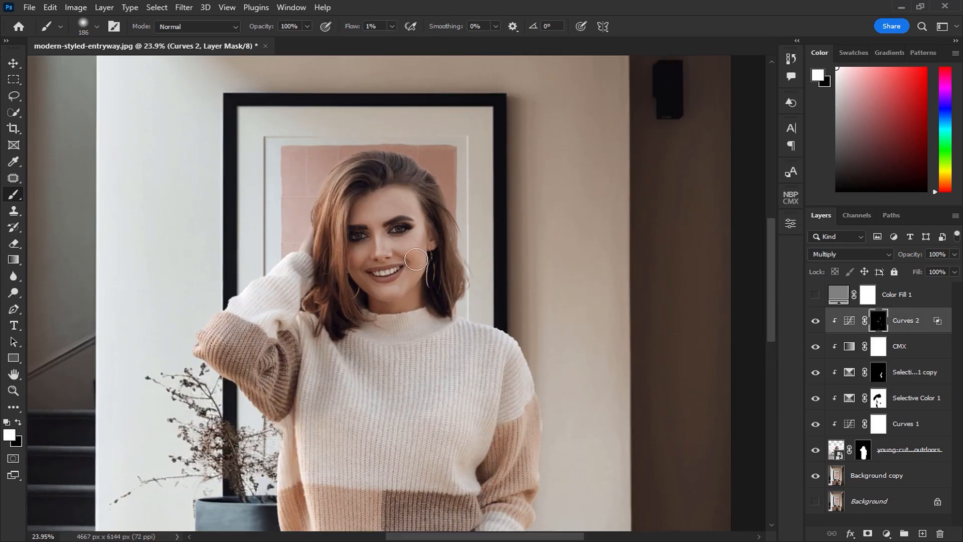
scroll(406, 261, up, 2)
alt+right_click(394, 254)
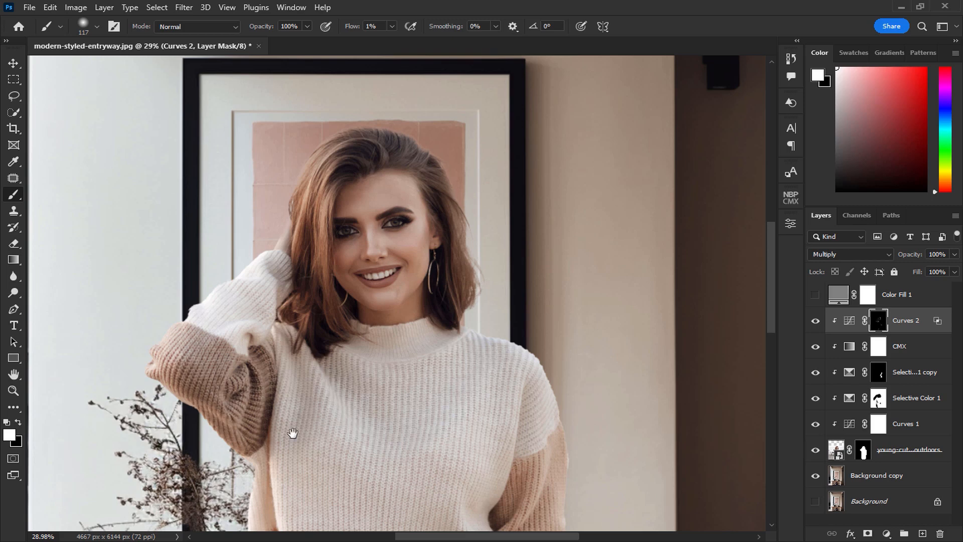
Step: Build up shadows on the Curves 2 mask over the sleeves and sweater edges, using soft white brushes from about 200 to 331 px
drag(292, 433, 217, 317)
alt+right_click(172, 303)
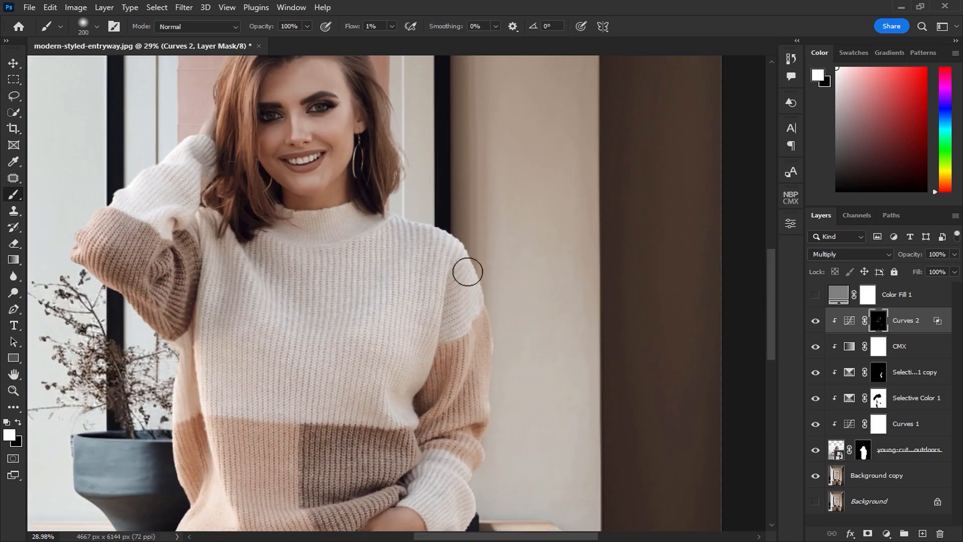
drag(472, 458, 423, 356)
alt+right_click(412, 370)
mouse_move(398, 428)
mouse_down()
mouse_move(444, 248)
mouse_move(430, 149)
mouse_move(377, 225)
mouse_up()
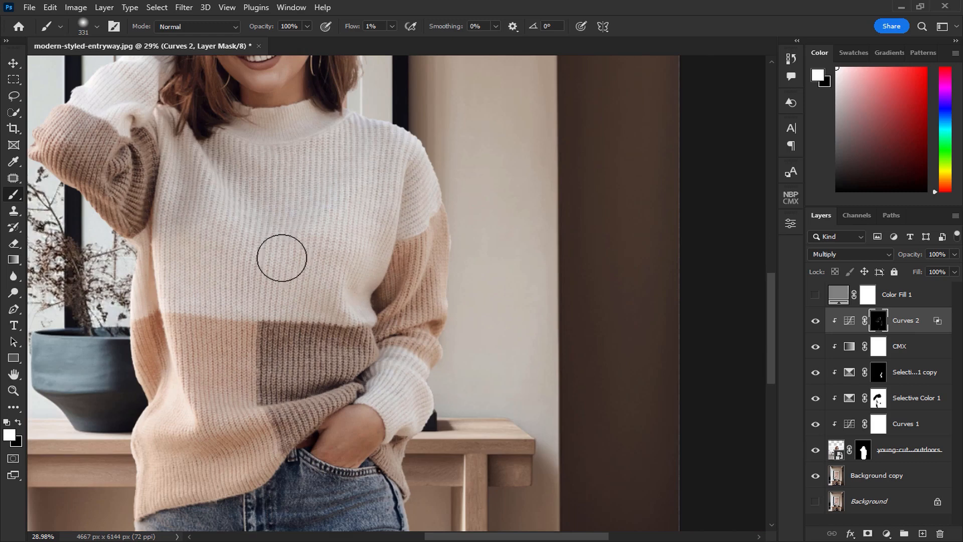
Step: Paint white on the Curves 2 mask over the jeans with a brush of about 331 px, and compare the shadows on and off
drag(331, 521, 346, 202)
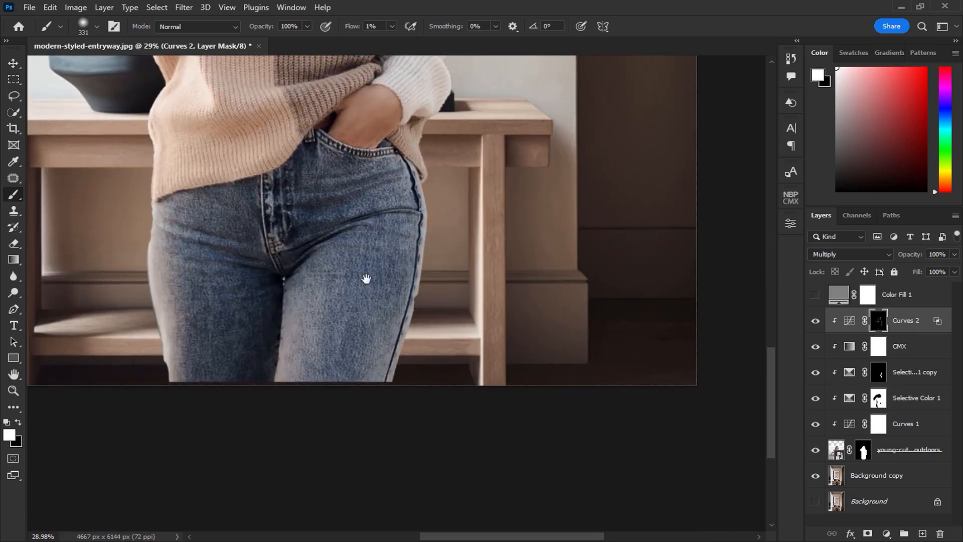
drag(254, 270, 255, 447)
scroll(263, 423, down, 6)
drag(269, 407, 275, 389)
click(814, 322)
click(814, 322)
Step: Lower the Curves 2 layer's opacity to 54% and feather its mask by 10 px
click(956, 254)
drag(953, 271, 925, 269)
click(792, 224)
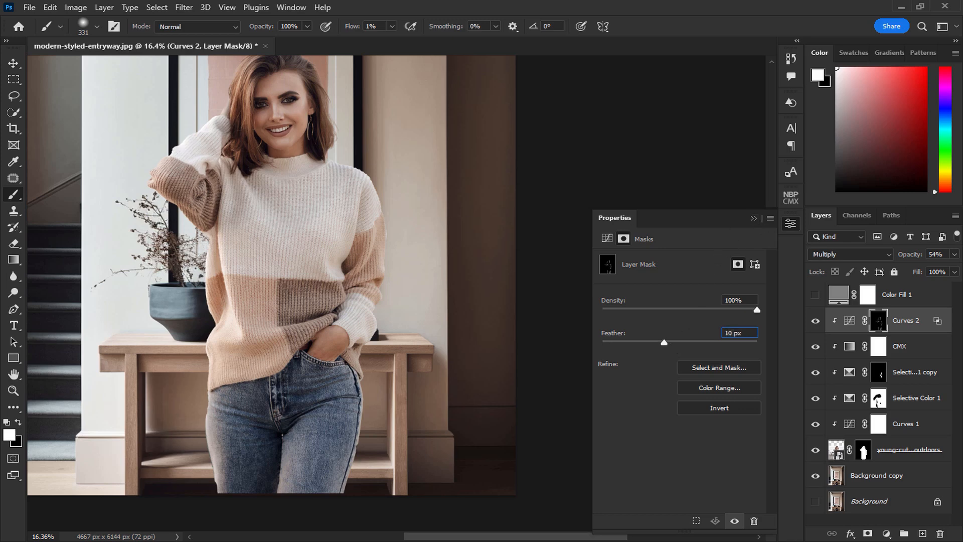
click(13, 63)
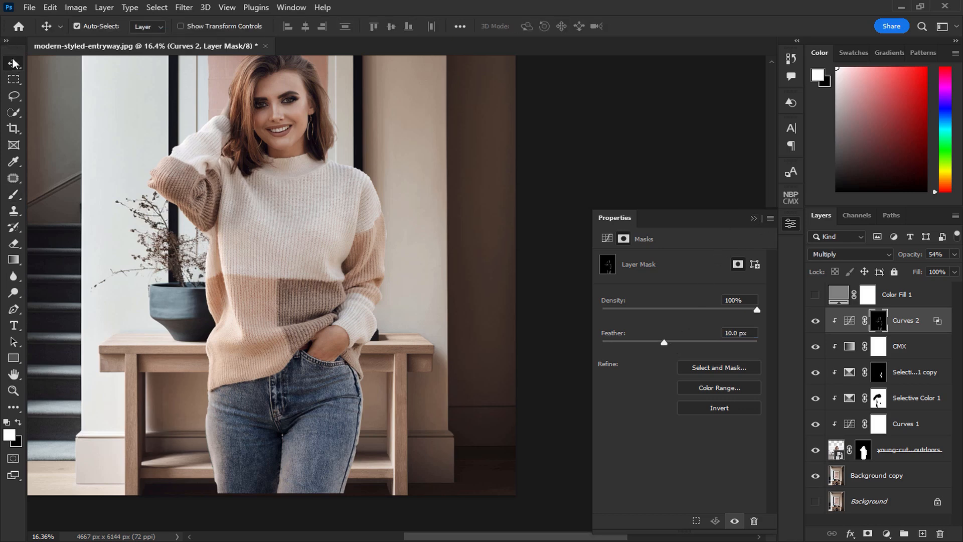
click(754, 219)
scroll(627, 233, down, 3)
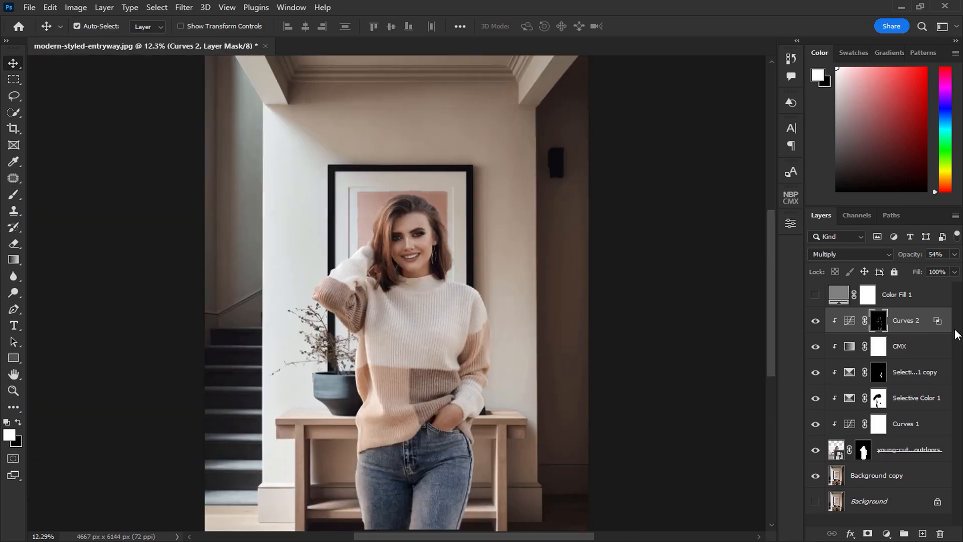
Step: Convert the Background copy layer to a smart object for smart filters
key(ctrl+2)
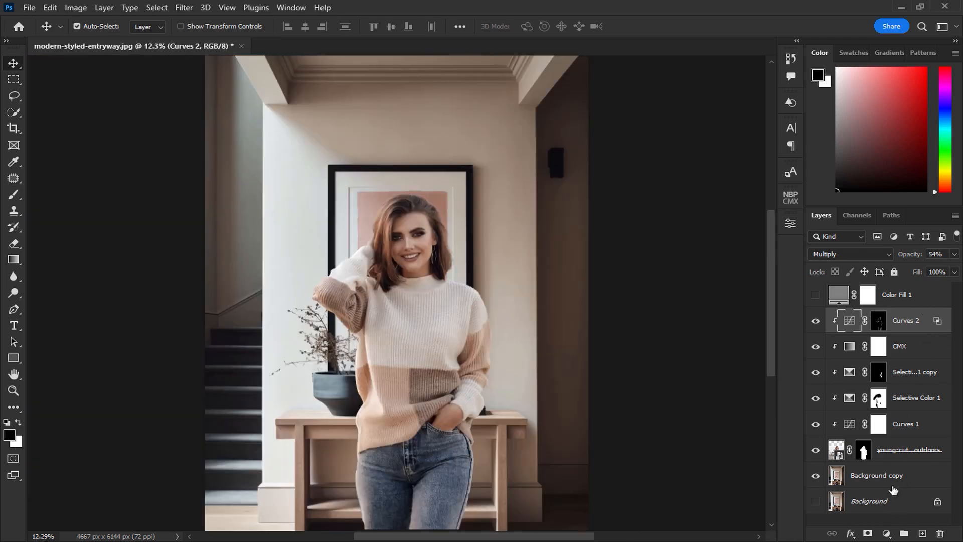
click(888, 476)
click(183, 7)
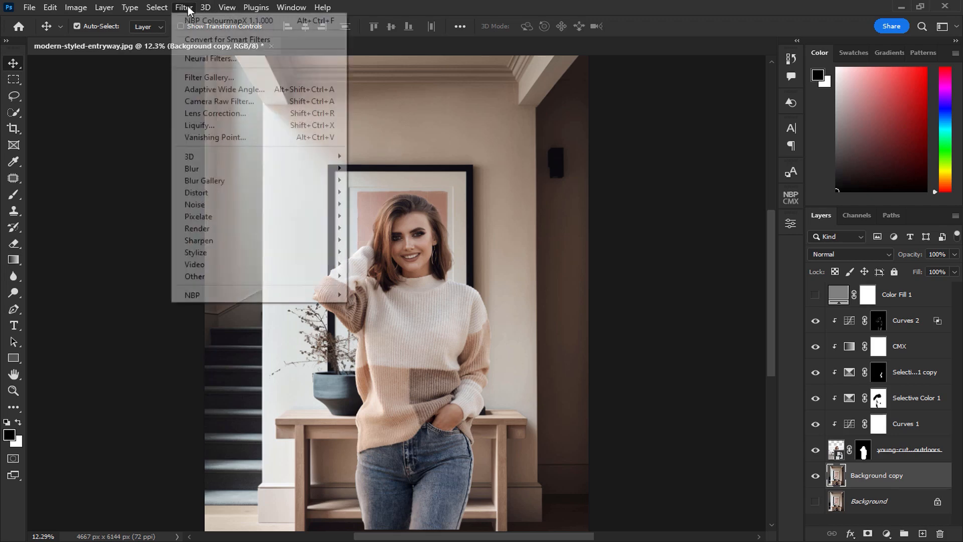
click(188, 8)
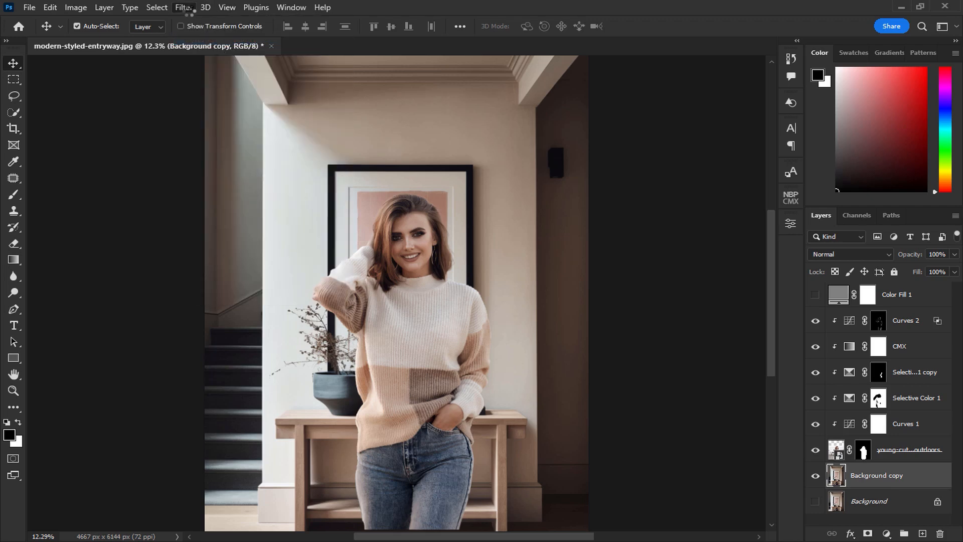
Step: Open the Tilt-Shift blur on Background copy and move its focus center below the image, with the upper transition line at the woman's elbow
click(189, 9)
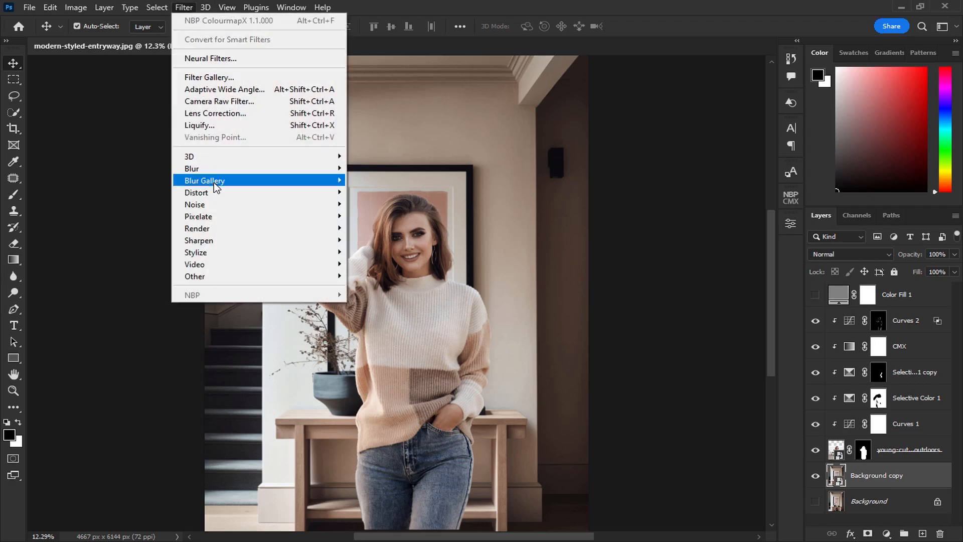
mouse_move(226, 182)
click(393, 204)
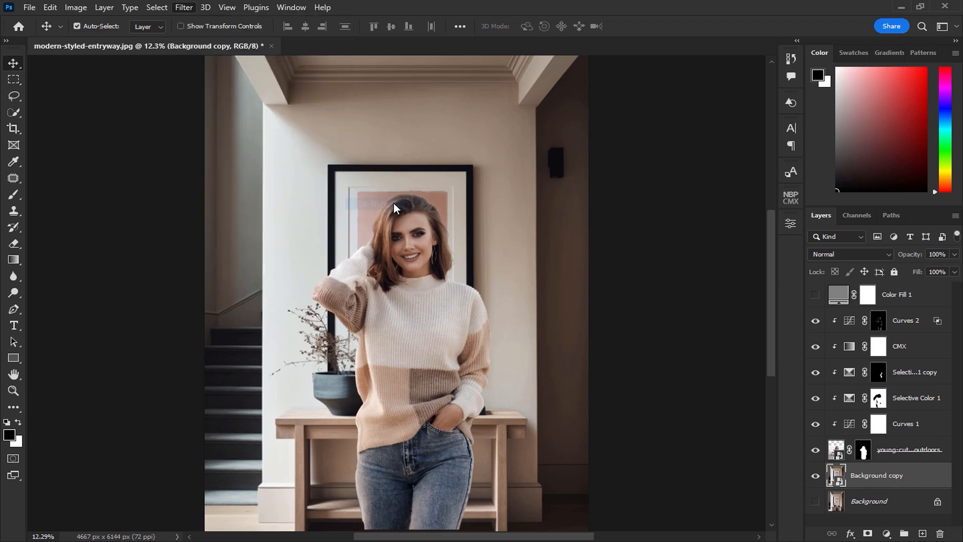
scroll(437, 314, down, 5)
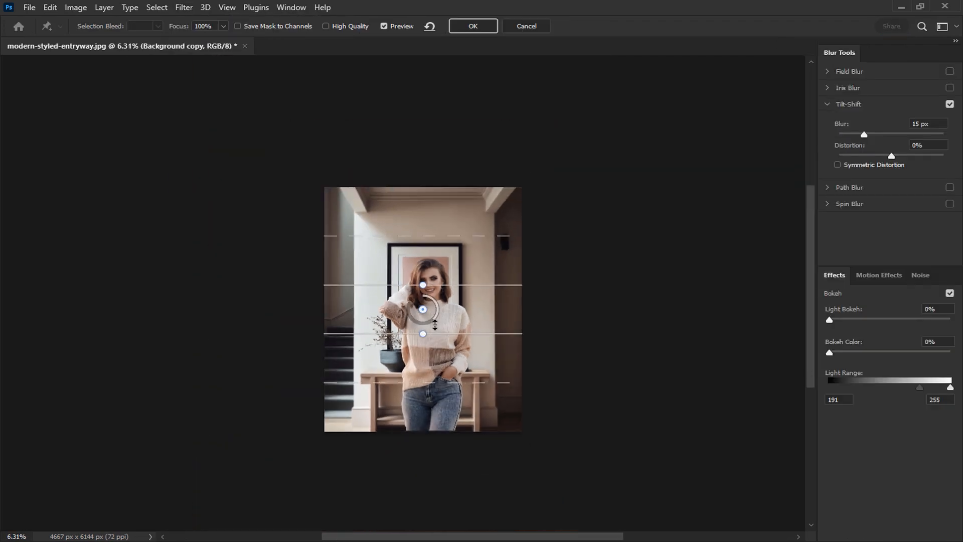
drag(423, 309, 423, 443)
drag(424, 446, 424, 451)
drag(479, 297, 480, 319)
drag(423, 450, 424, 461)
drag(457, 330, 475, 314)
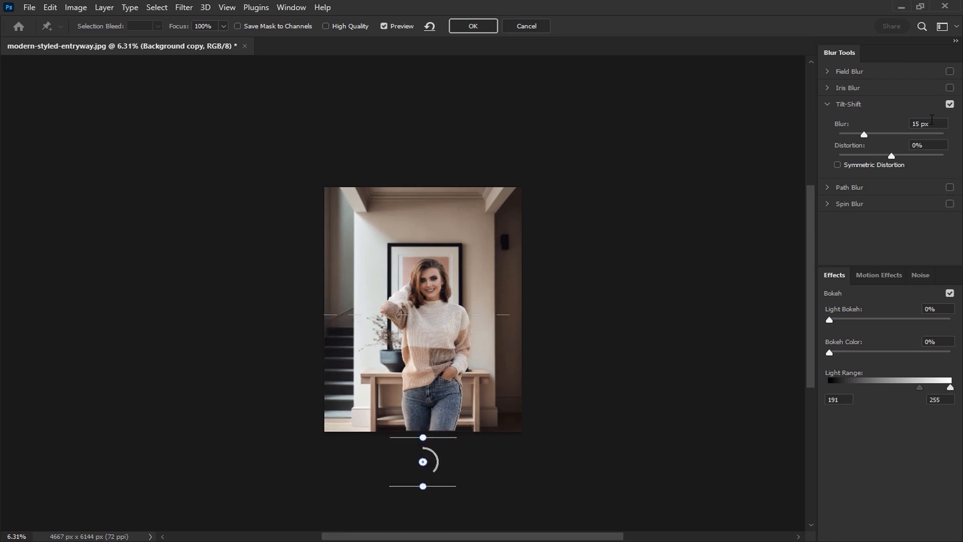
Step: Try a 30 px Tilt-Shift blur with Light Bokeh at 70%, and return Light Bokeh to 0%
text(30)
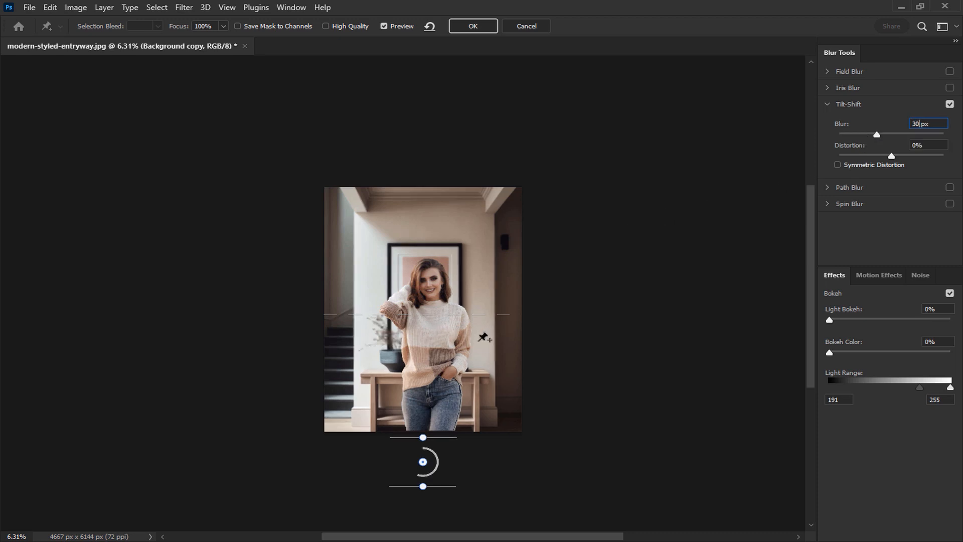
drag(836, 320, 914, 320)
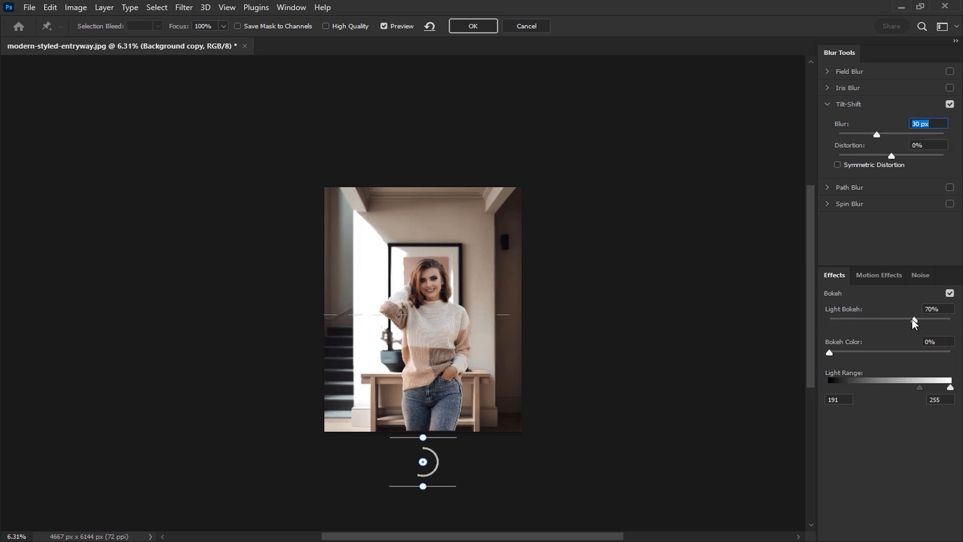
drag(803, 320, 798, 321)
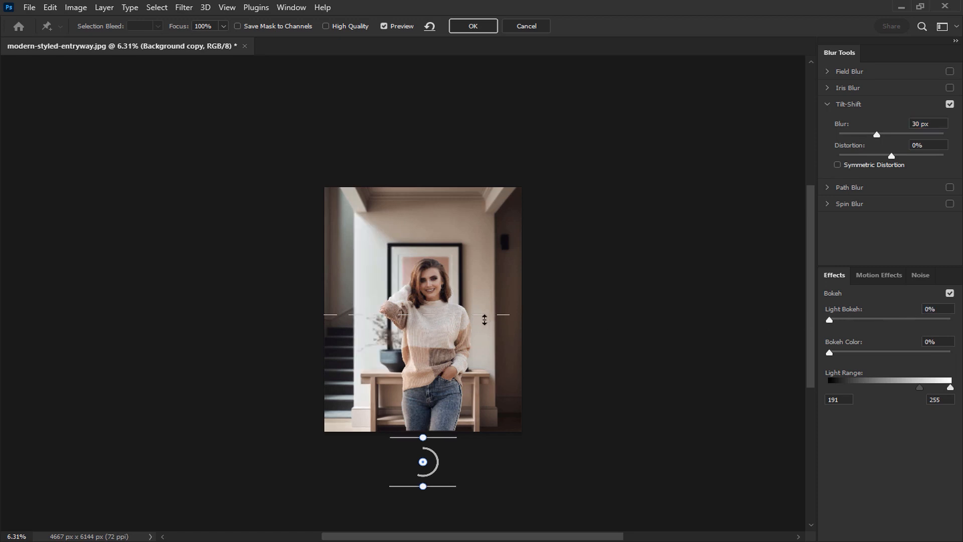
Step: Set the Tilt-Shift blur to 40 px and apply it to the background
click(916, 124)
text(40)
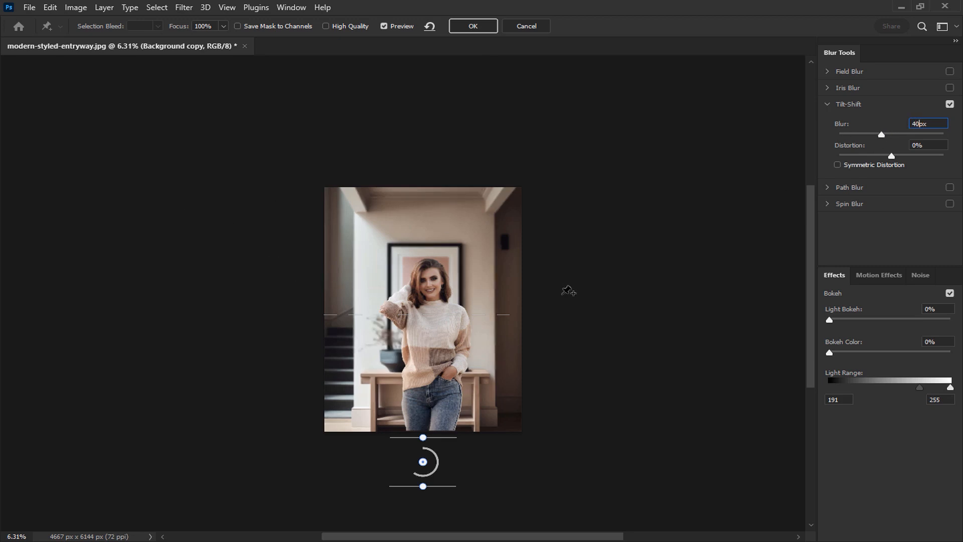
key(ctrl+plus)
drag(568, 315, 509, 331)
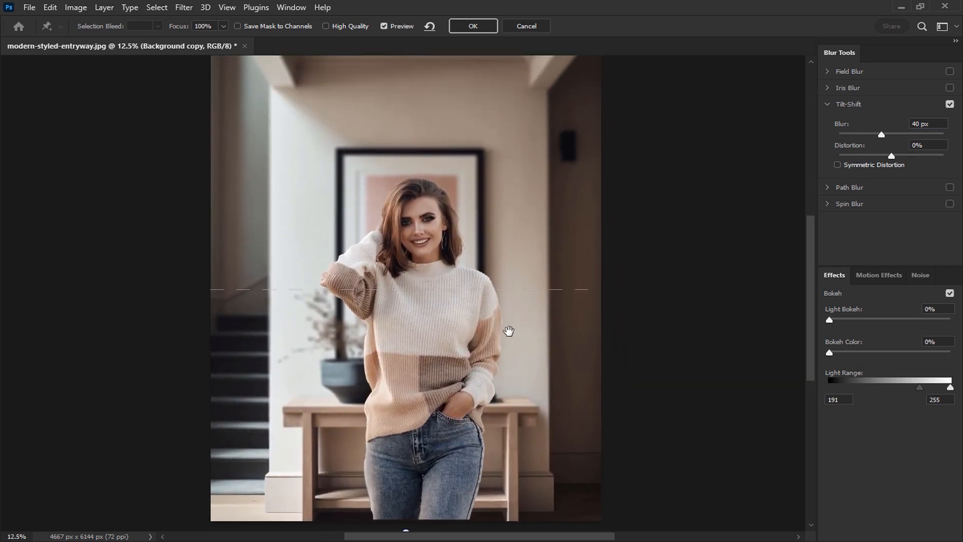
click(465, 24)
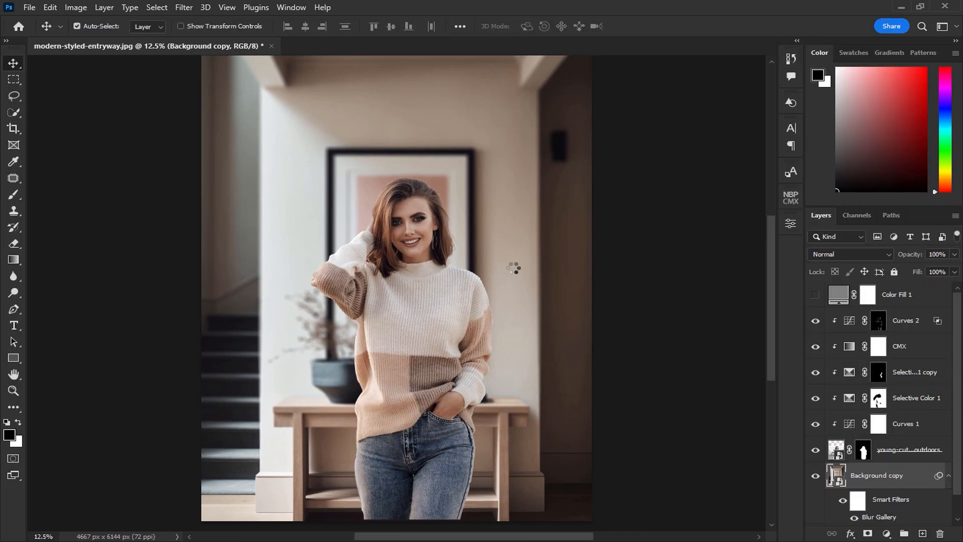
Step: Add a Color Lookup adjustment layer directly above Curves 2 and open its 3D LUT presets
click(934, 328)
click(887, 534)
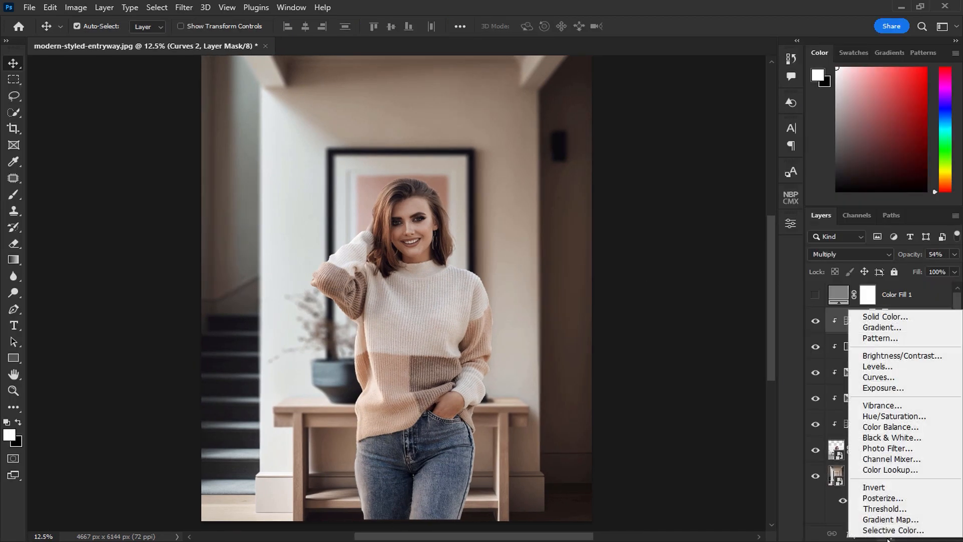
click(893, 470)
click(685, 262)
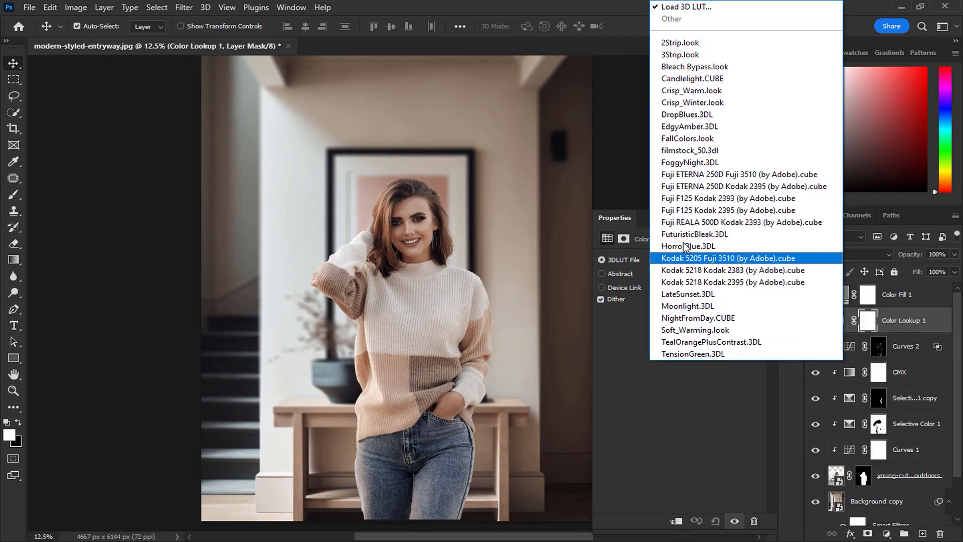
Step: Preview the 3D LUT presets from 2Strip.look through the Crisp looks and choose Candlelight.CUBE for the Color Lookup layer
click(700, 45)
key(Down)
key(Down)
key(Down)
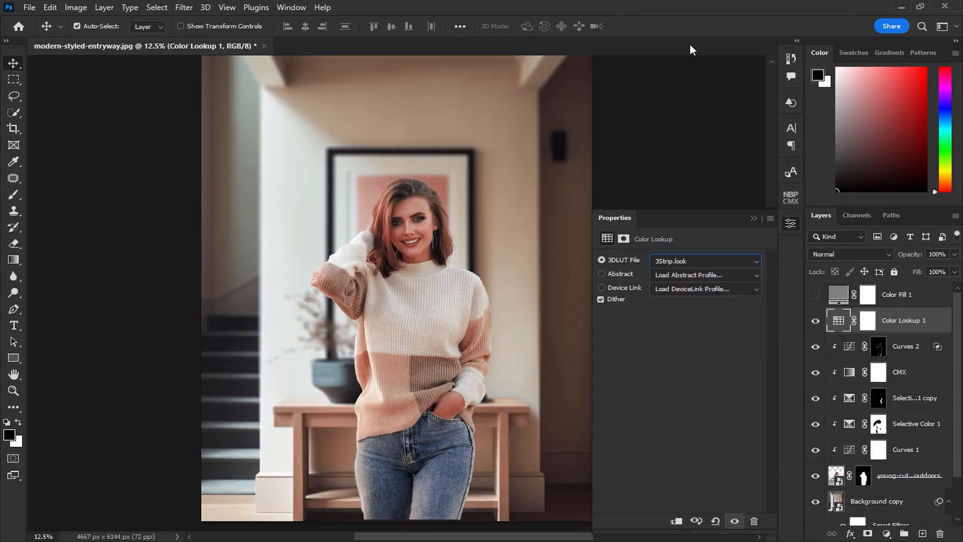
key(Down)
key(Down)
key(Down)
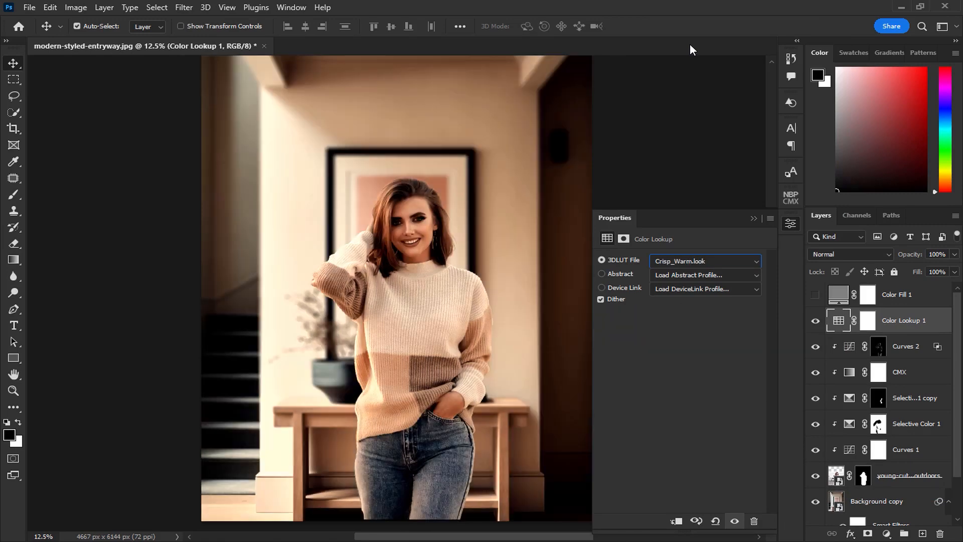
key(Up)
key(Down)
key(Down)
key(Down)
key(Down)
key(Up)
key(Up)
key(Up)
key(Up)
key(Up)
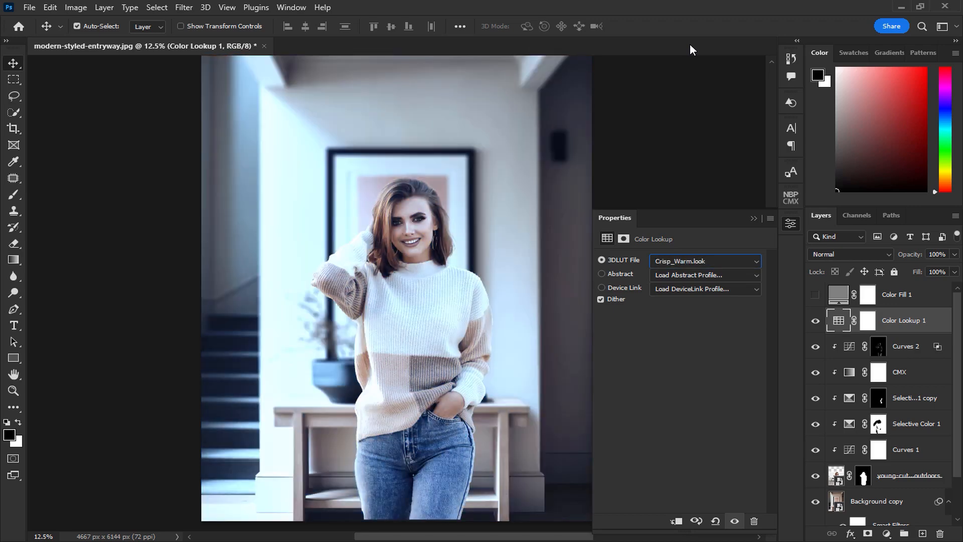
key(Up)
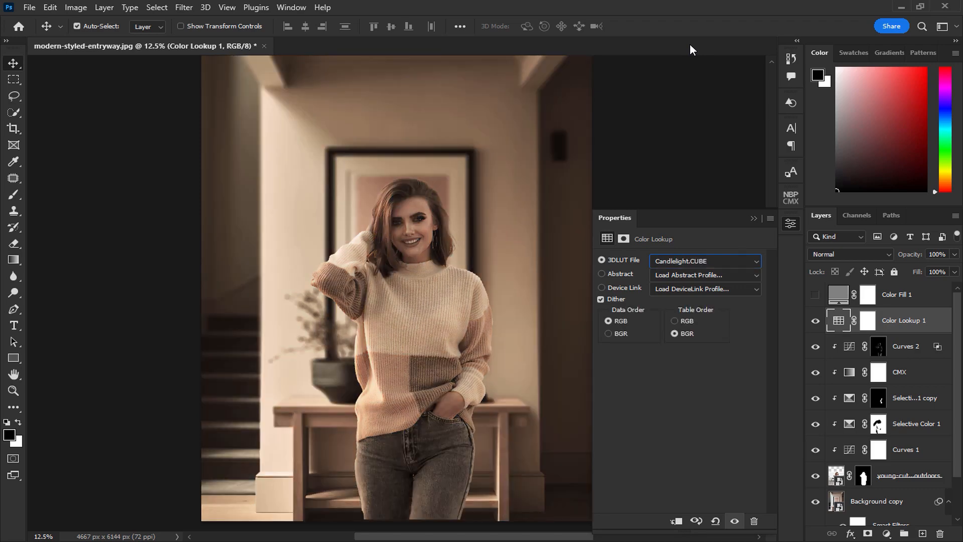
click(756, 219)
Step: Reduce the Color Lookup layer's opacity to 50%
click(955, 255)
drag(955, 269, 928, 272)
click(680, 56)
Step: Group all layers from Color Lookup 1 down to Background copy
scroll(914, 450, down, 2)
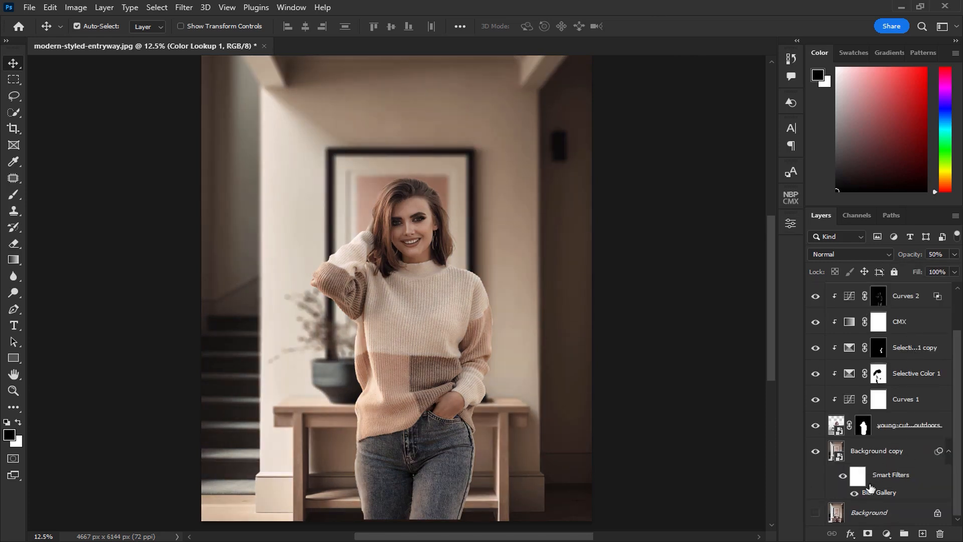
click(881, 455)
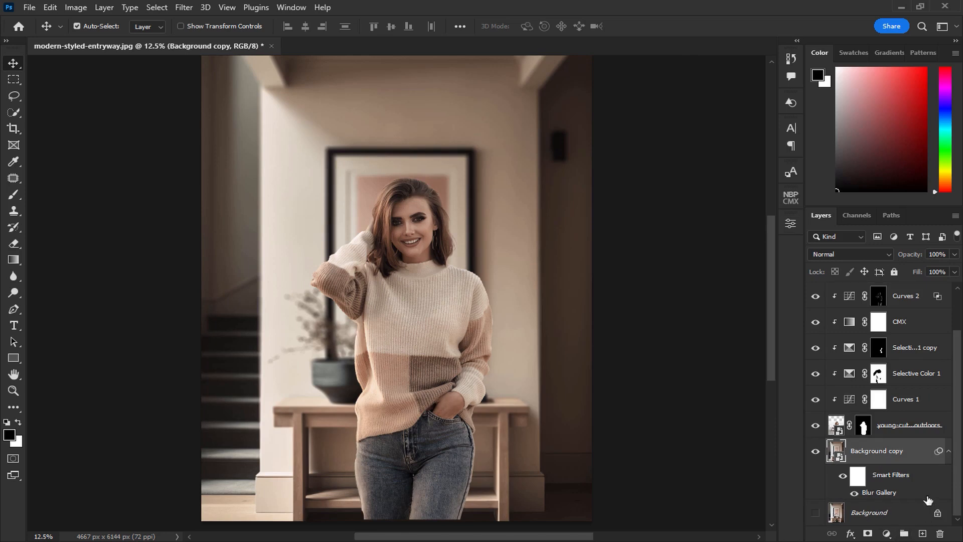
drag(958, 462, 957, 394)
click(898, 317)
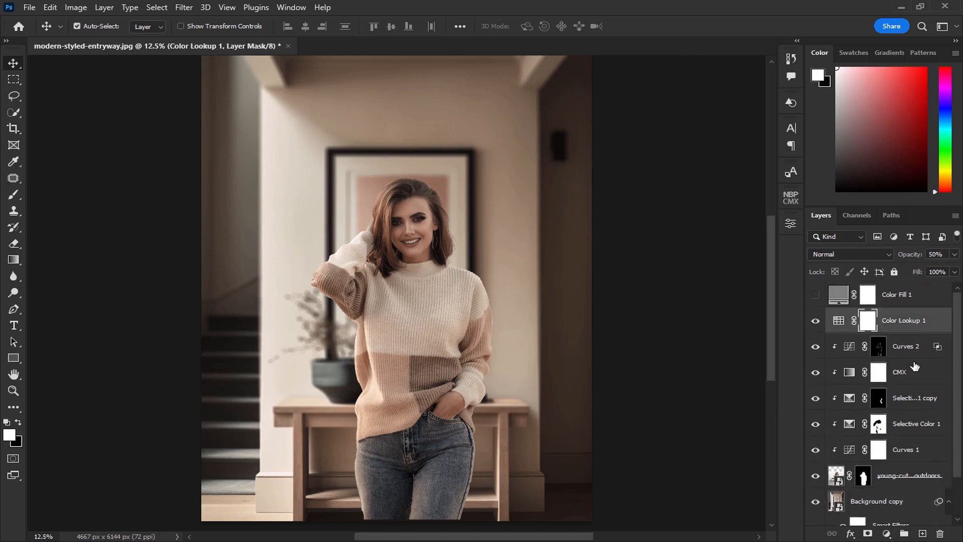
shift+click(900, 502)
click(904, 533)
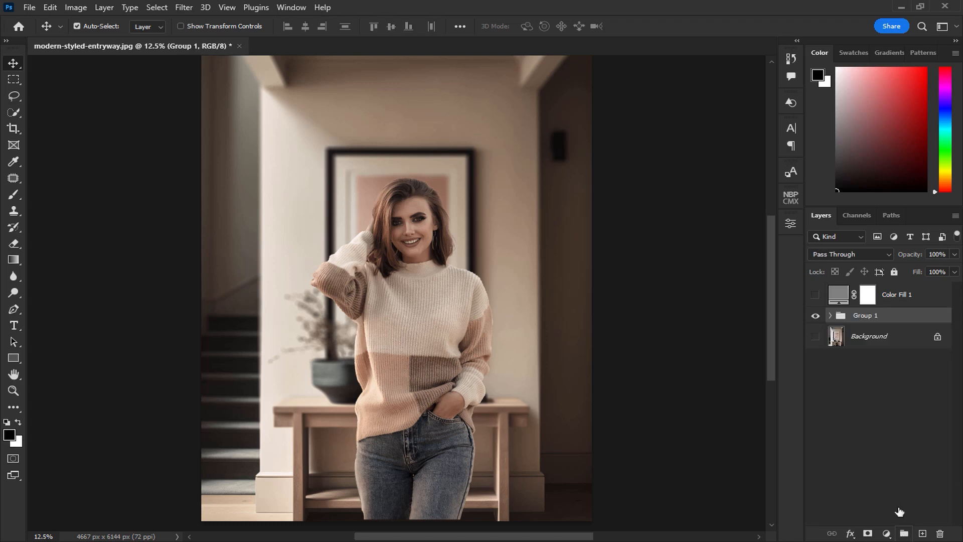
Step: Stamp all visible layers into a new layer above Group 1 and convert it for Smart Filters
key(ctrl+shift+alt+e)
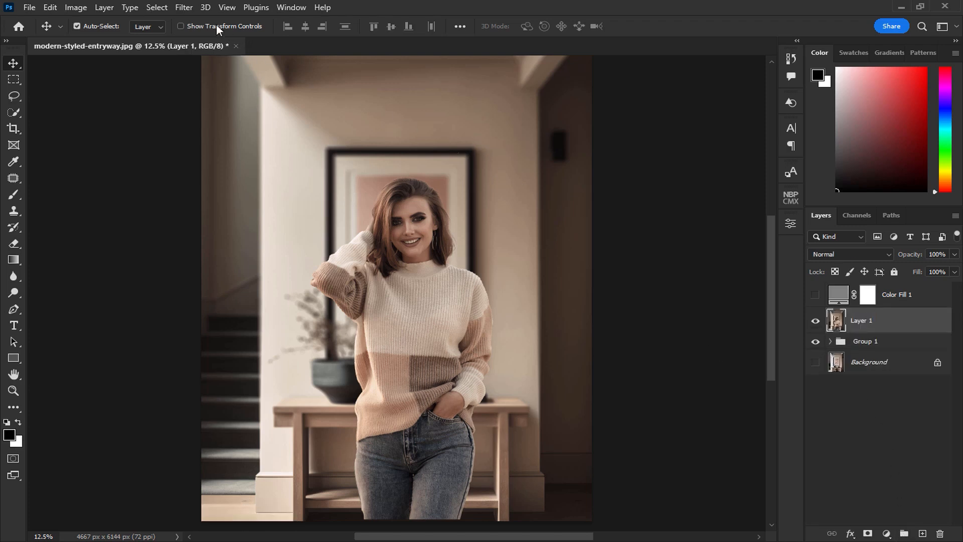
click(184, 7)
click(202, 39)
Step: Start the Camera Raw Filter on Layer 1 and apply the Style: Cinematic II preset CN12
click(184, 7)
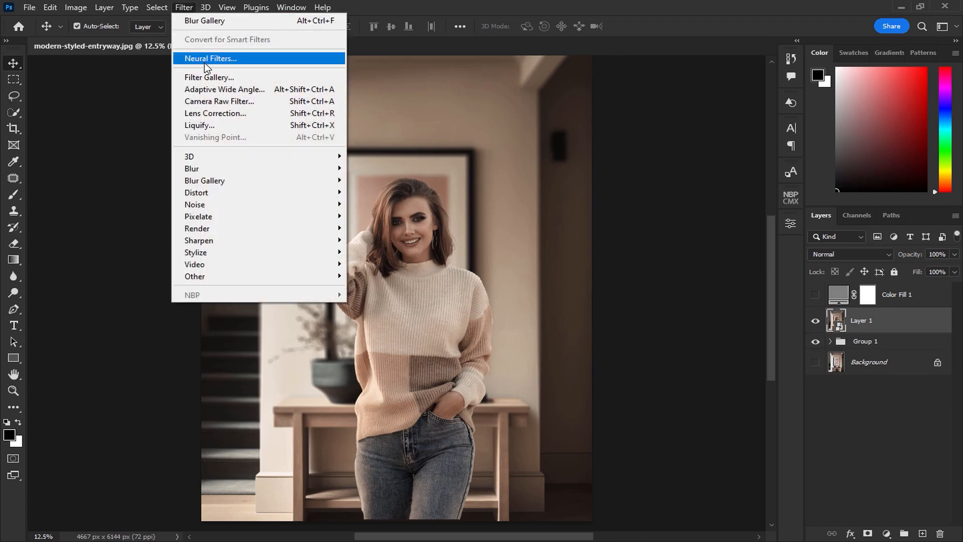
click(214, 102)
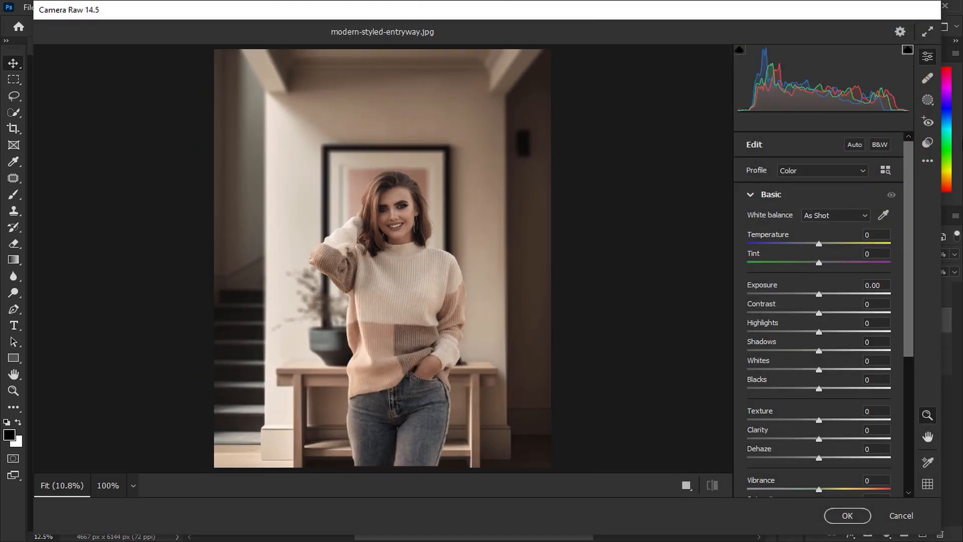
click(929, 141)
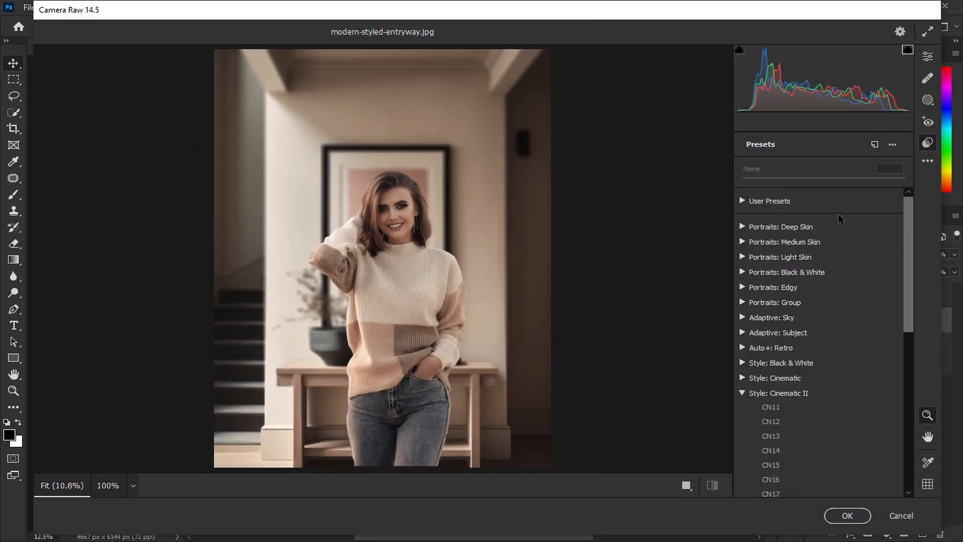
scroll(836, 219, down, 5)
scroll(833, 223, up, 2)
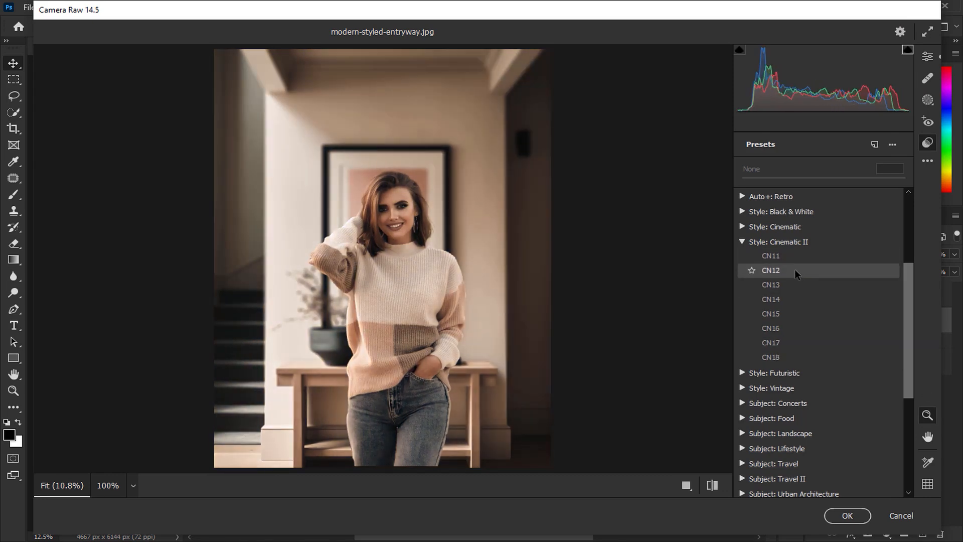
click(795, 269)
Step: Set the Basic tones to Contrast +2, Highlights -39, Shadows +2, Whites -12 and Blacks -6
click(933, 60)
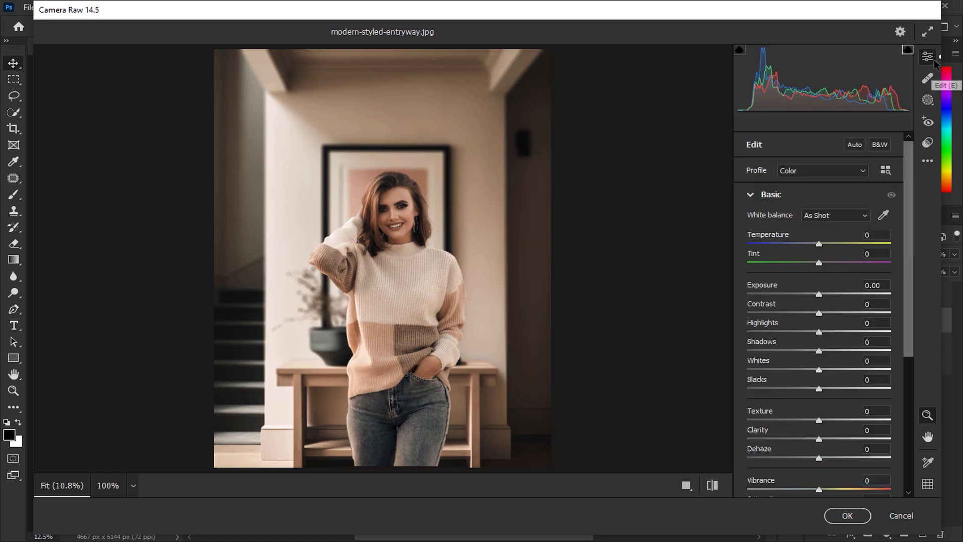
click(870, 303)
text(1)
key(Up)
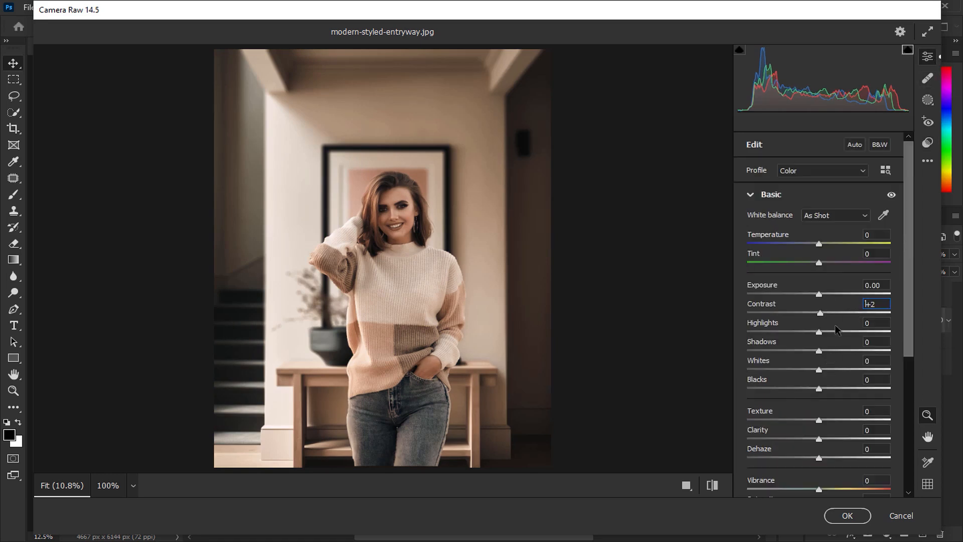
drag(820, 332, 816, 391)
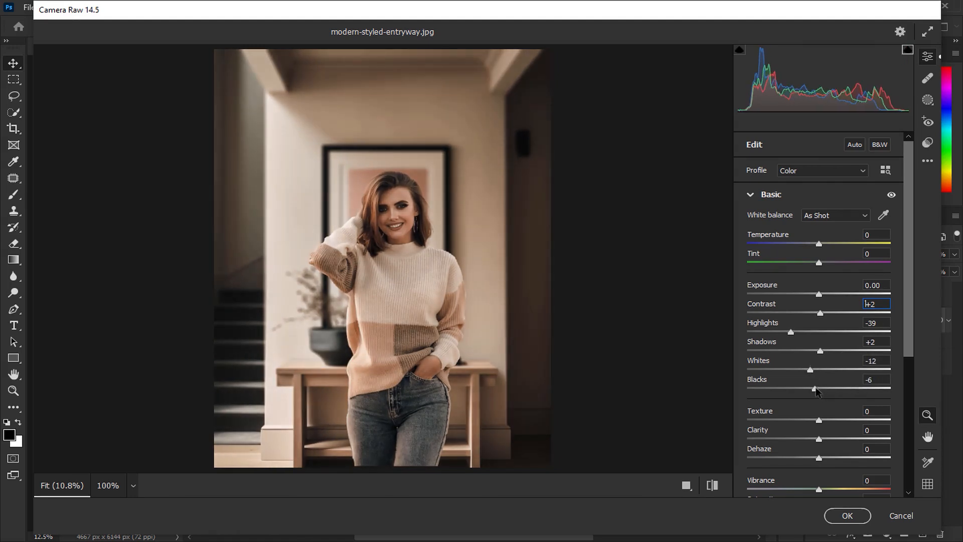
Step: Set Texture to +10 and Clarity to +5, and raise Dehaze slightly
click(875, 412)
text(10)
mouse_move(817, 437)
mouse_down()
mouse_move(829, 439)
mouse_move(822, 447)
mouse_up()
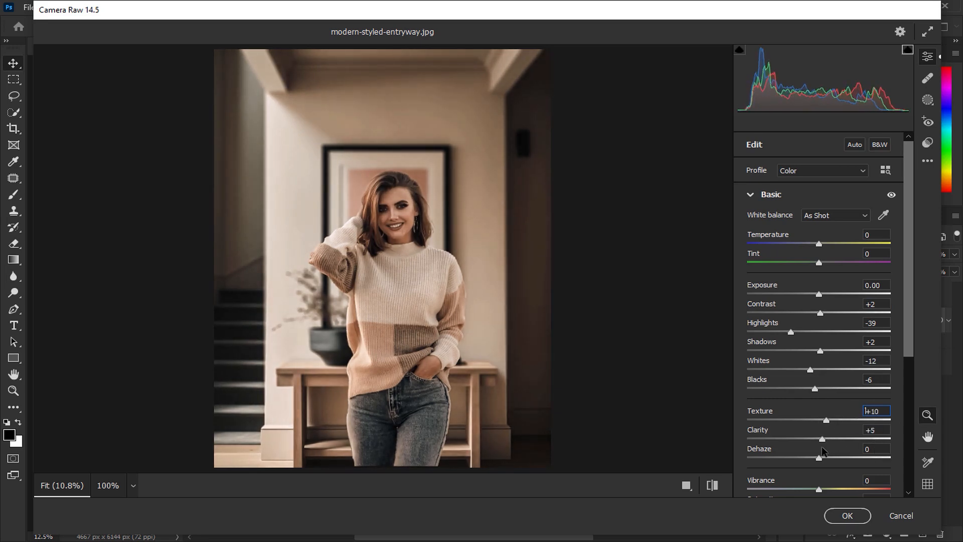
drag(820, 459, 821, 460)
Step: Set the Effects values to Vignetting -8 and Grain 10, and apply the Camera Raw Filter to Layer 1
click(776, 197)
click(792, 377)
mouse_move(815, 366)
mouse_down()
mouse_move(794, 365)
mouse_move(812, 366)
mouse_up()
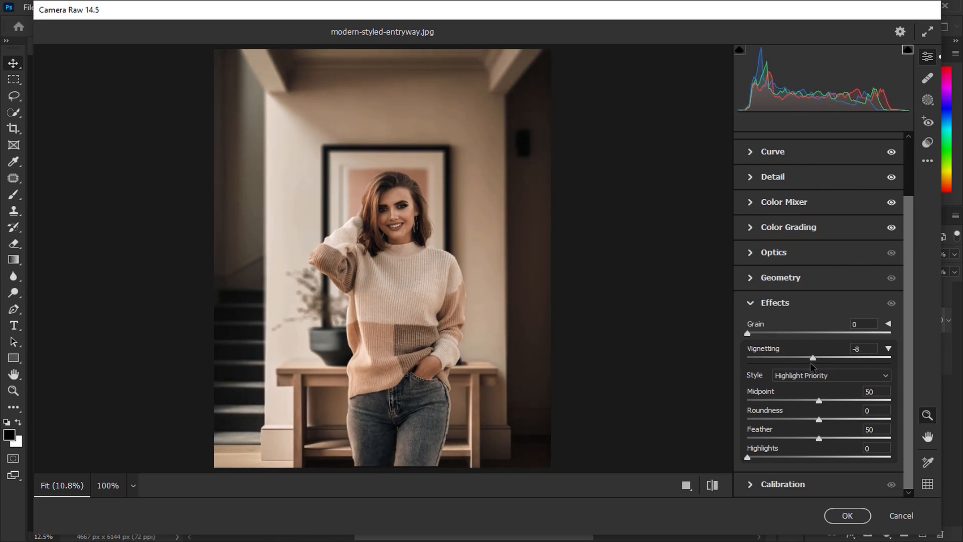
click(862, 324)
text(10)
click(786, 304)
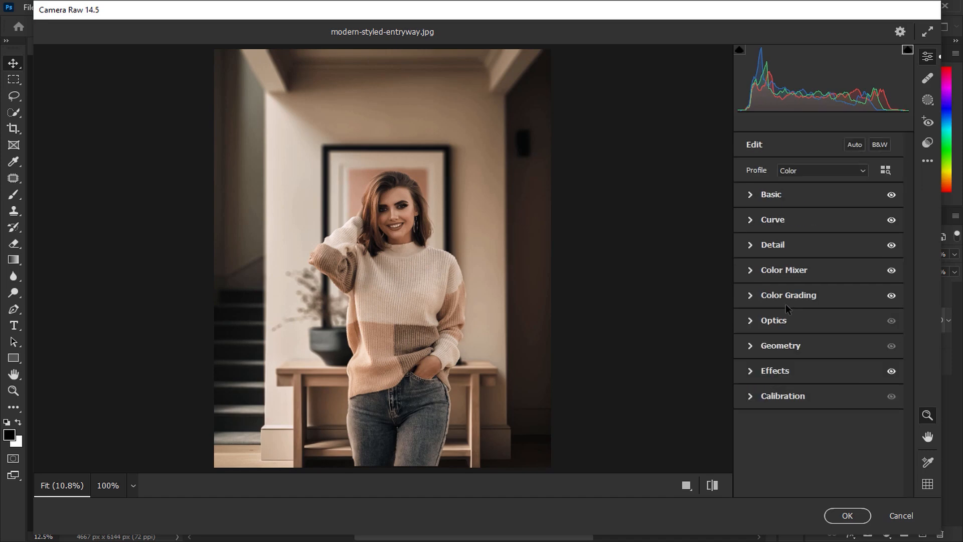
click(853, 520)
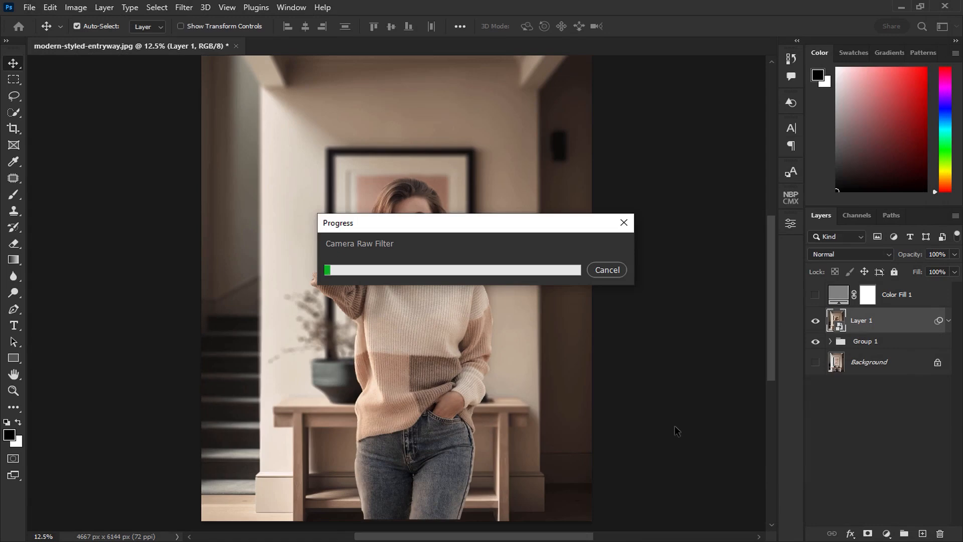
Step: Add a Color Lookup adjustment layer above Layer 1 and open its 3D LUT presets
click(887, 533)
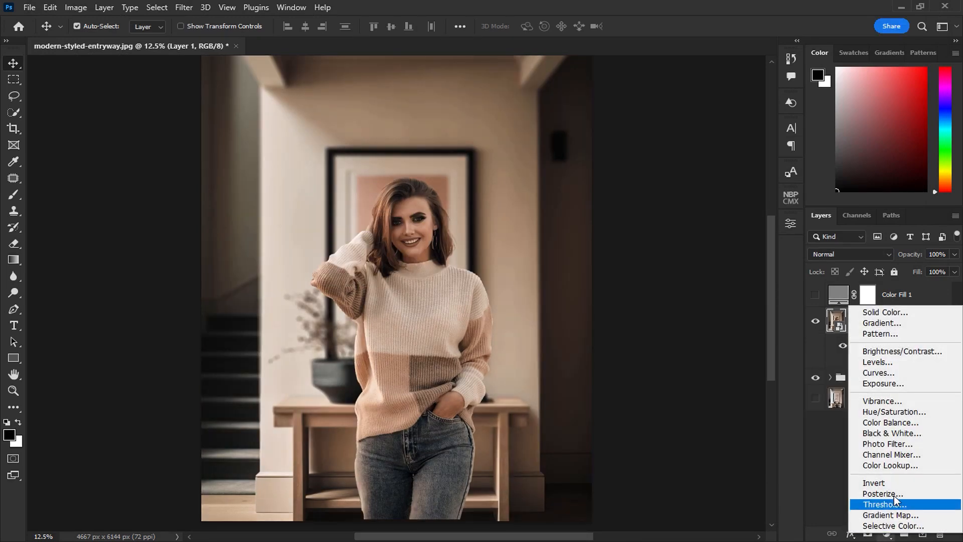
click(873, 465)
click(733, 262)
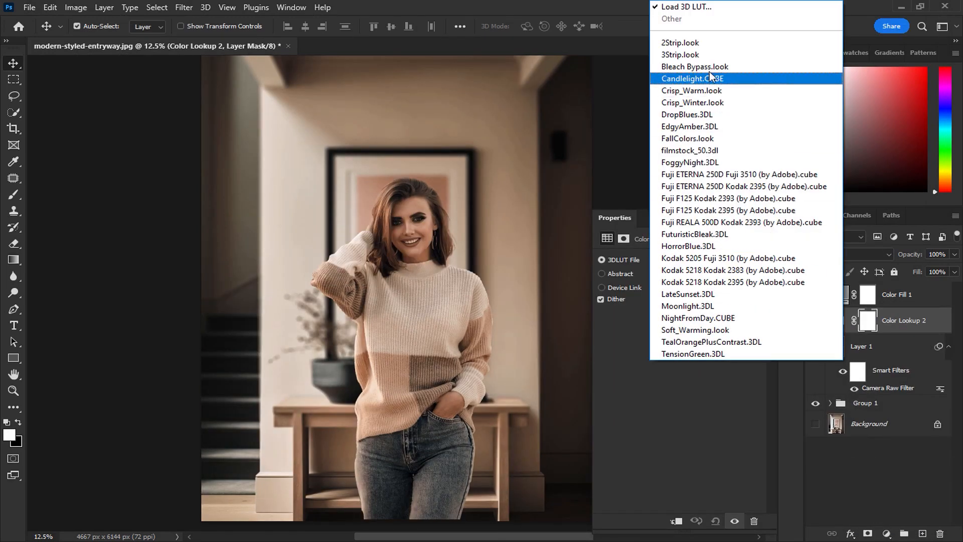
Step: Preview the 3D LUT presets from 2Strip.look onward, choose Crisp_Winter.look and reduce the Color Lookup layer's opacity to 13%
click(723, 44)
key(Down)
key(Down)
key(Down)
key(Down)
key(Down)
key(Down)
key(Up)
key(Up)
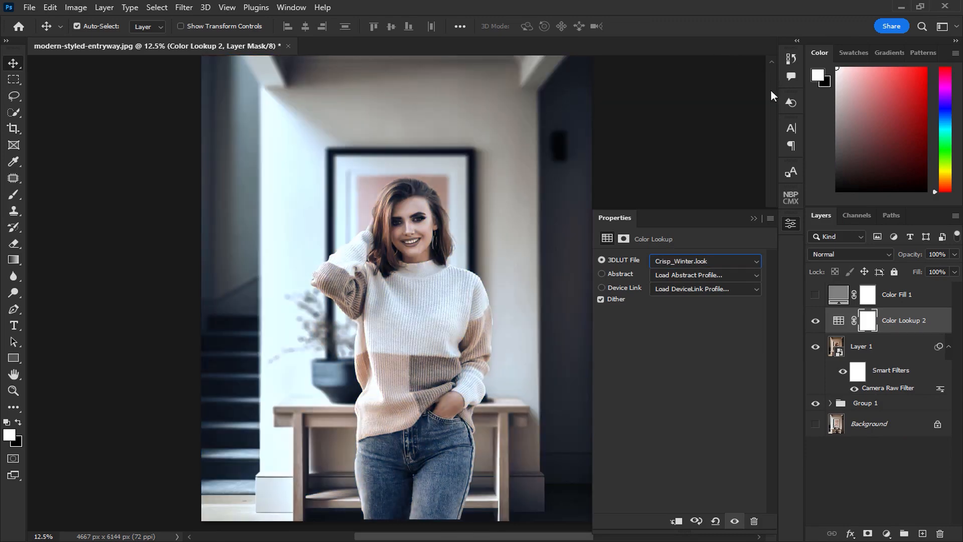
click(754, 219)
drag(955, 255, 899, 267)
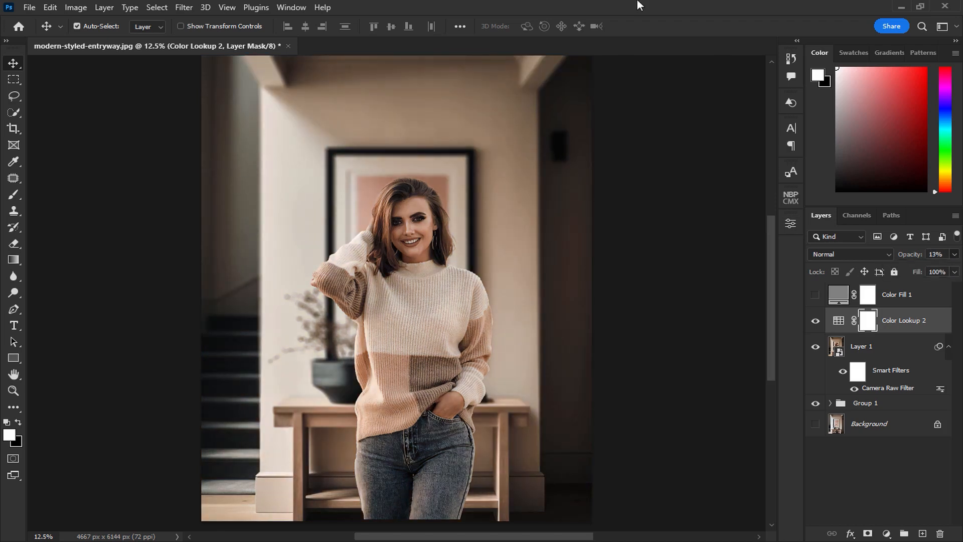
Step: Group Color Lookup 2 with Layer 1, and compare the full composite with Group 1 shown alone
click(868, 460)
click(901, 324)
shift+click(898, 354)
click(905, 534)
click(911, 484)
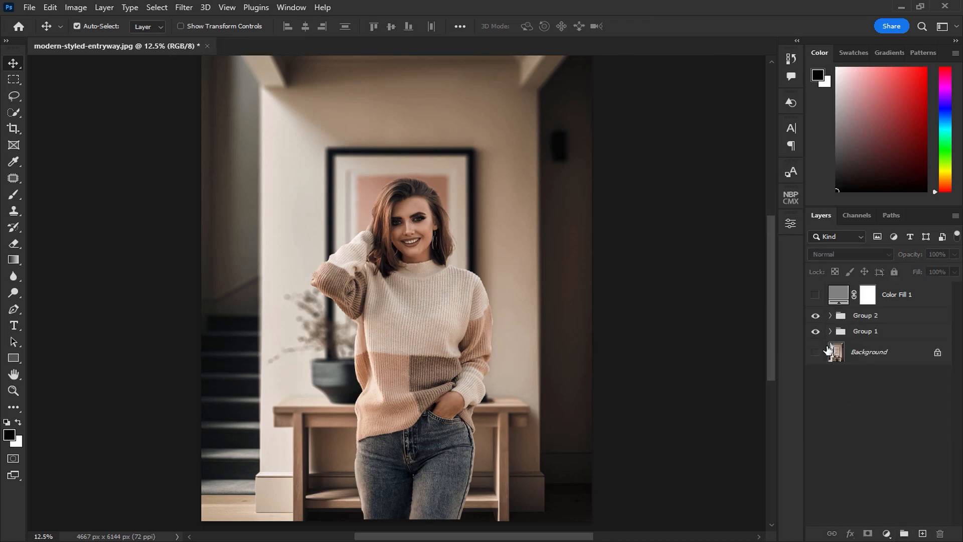
alt+click(816, 332)
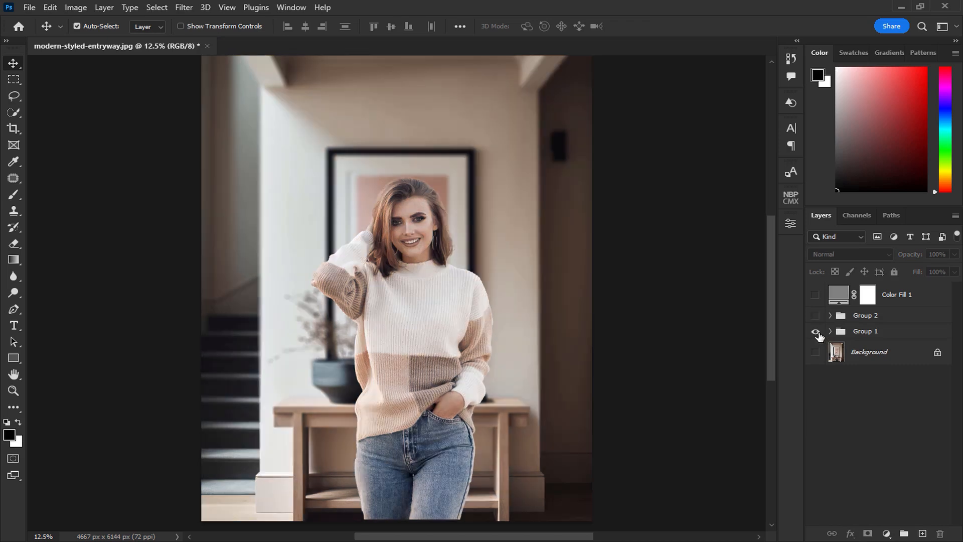
alt+click(816, 332)
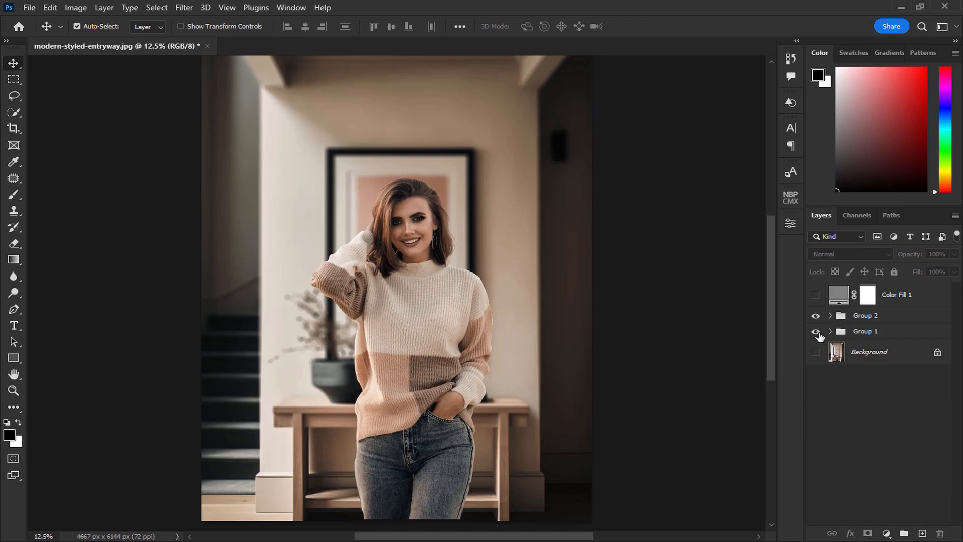
Step: Change the 3D LUT of Color Lookup 2 inside Group 2 to DropBlues.3DL
click(830, 316)
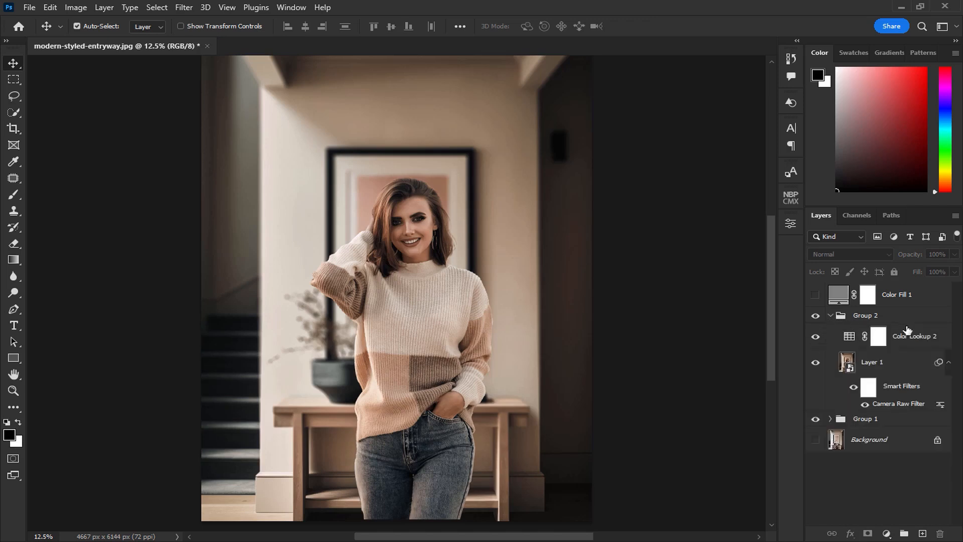
click(916, 337)
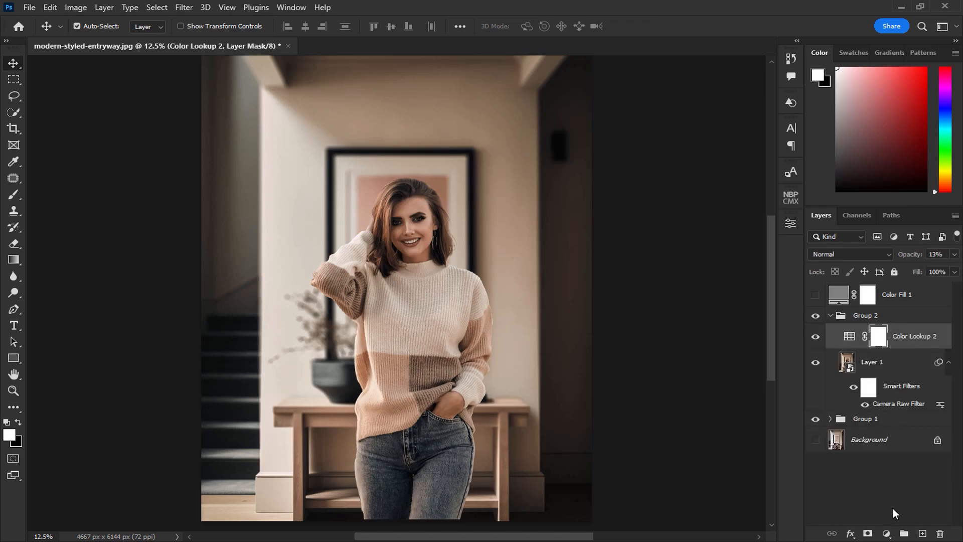
double_click(849, 339)
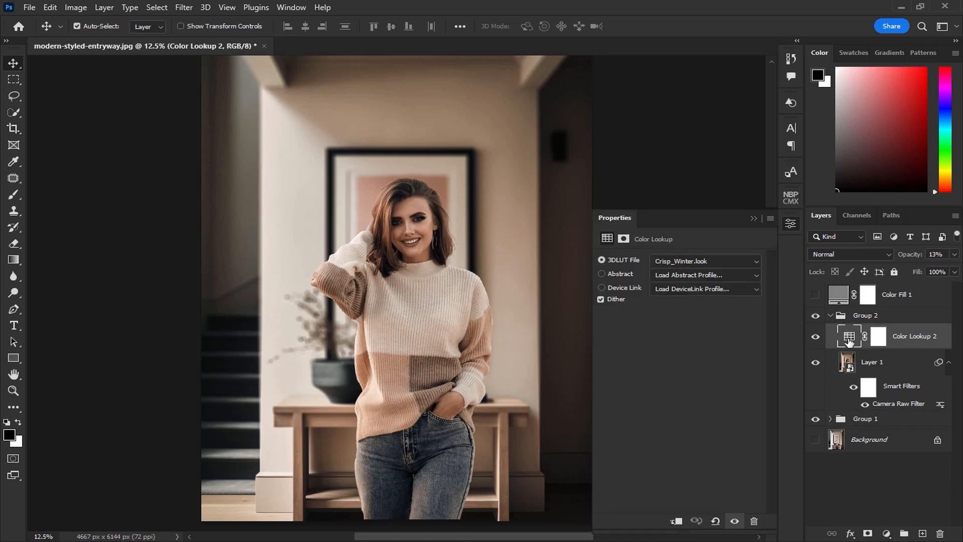
click(697, 262)
click(675, 116)
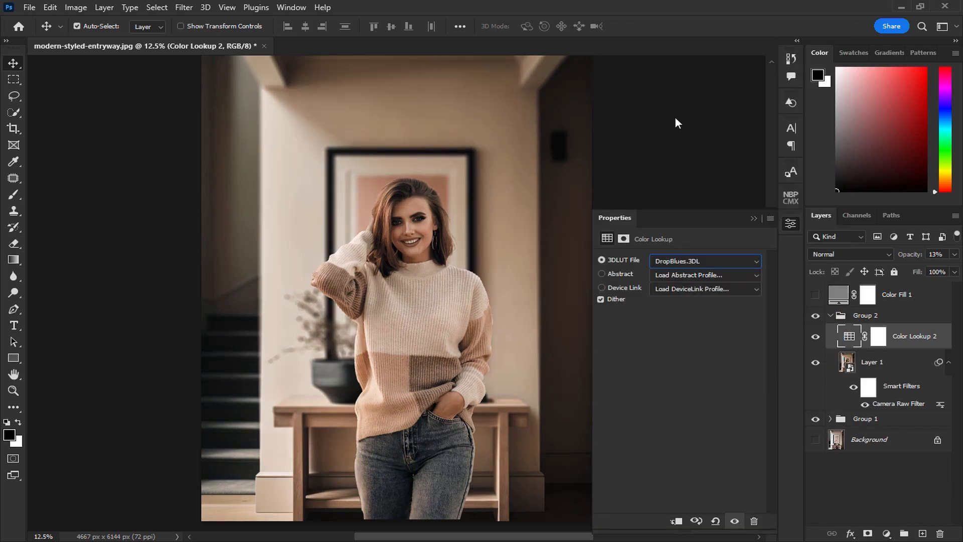
click(754, 219)
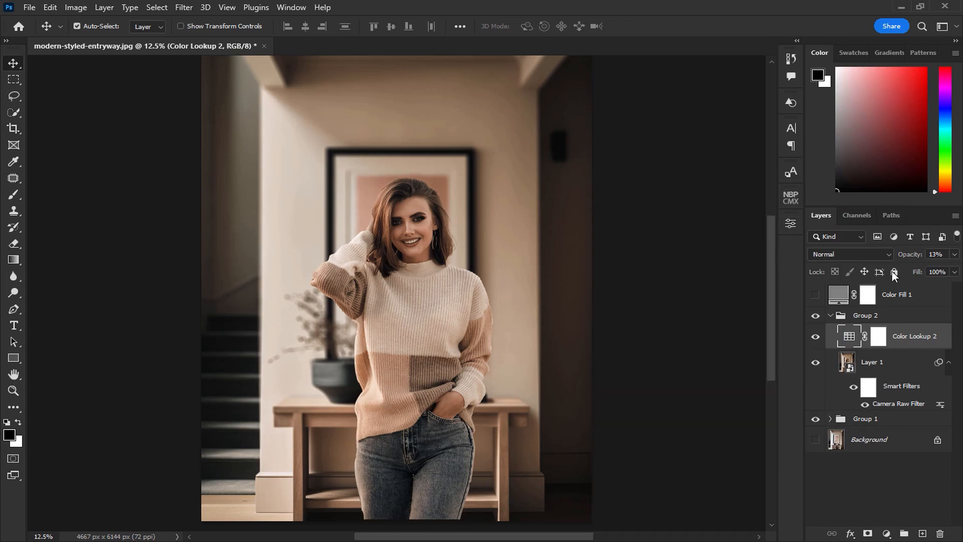
Step: Set the opacity of Color Lookup 2 to 70%, collapse Group 2 and compare the image with and without it
drag(954, 256, 954, 269)
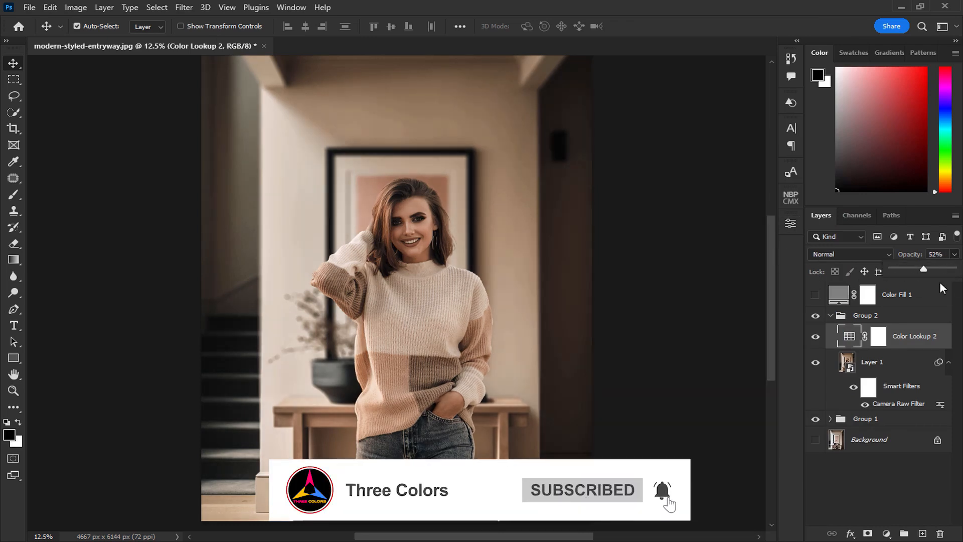
drag(959, 287, 938, 288)
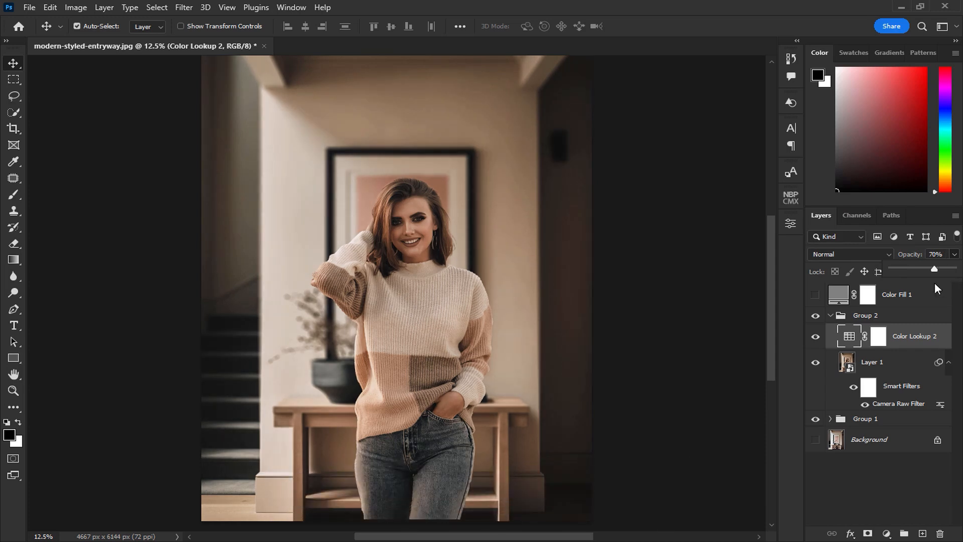
click(818, 275)
click(833, 319)
click(831, 316)
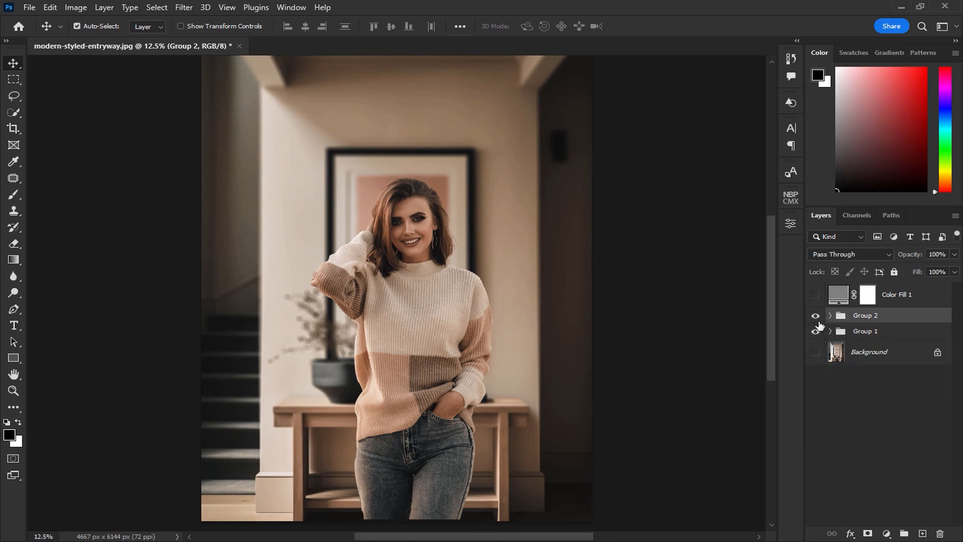
click(816, 317)
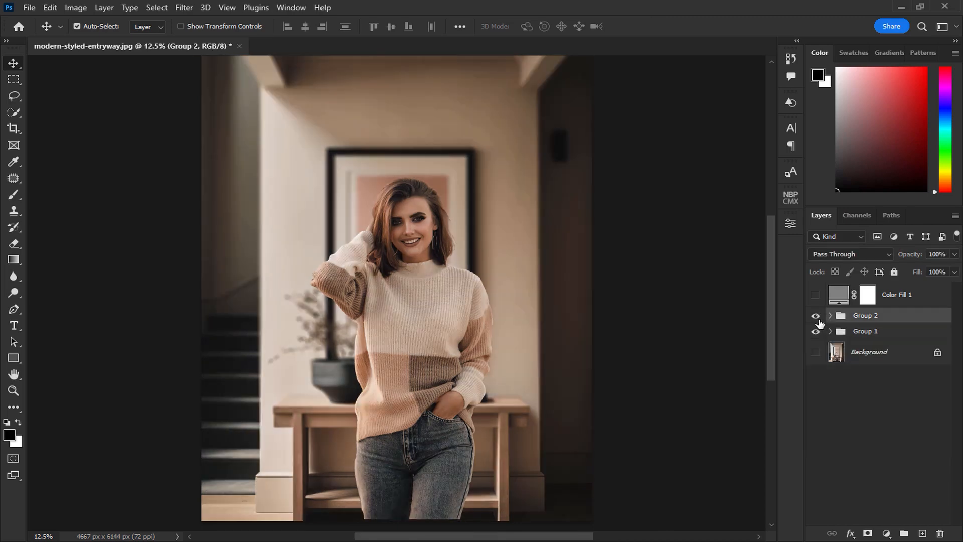